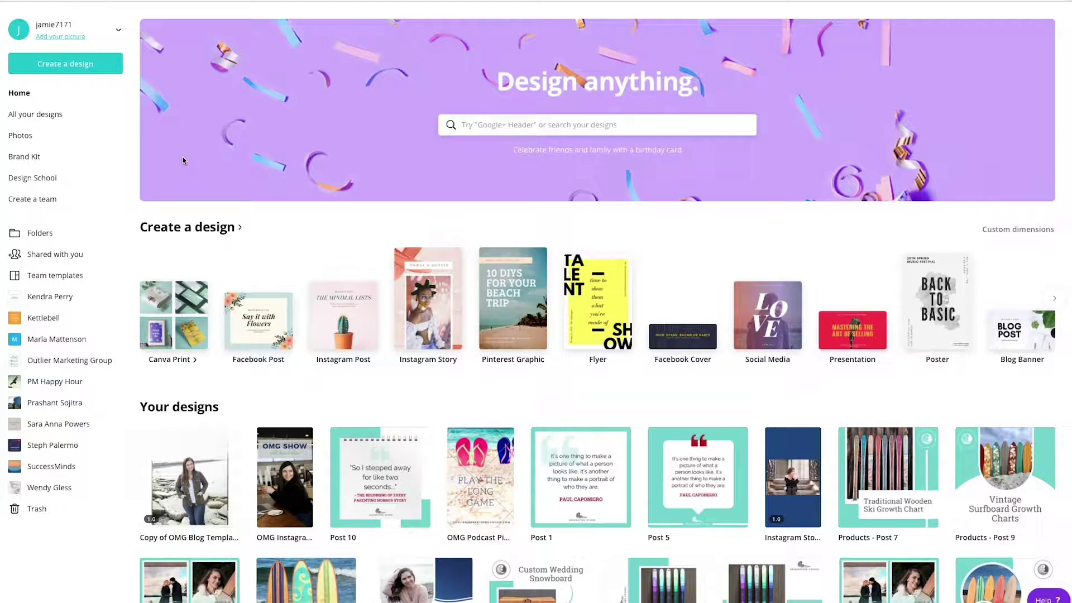
Open the full design-type page and browse its Print, Social Media and Documents categories
click(240, 226)
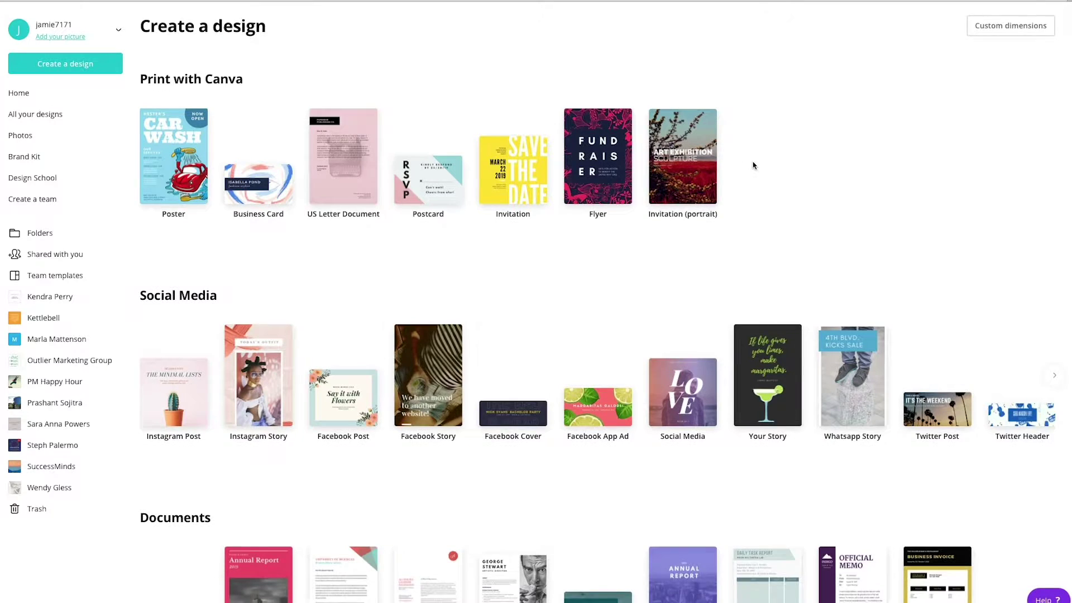
scroll(465, 251, down, 2)
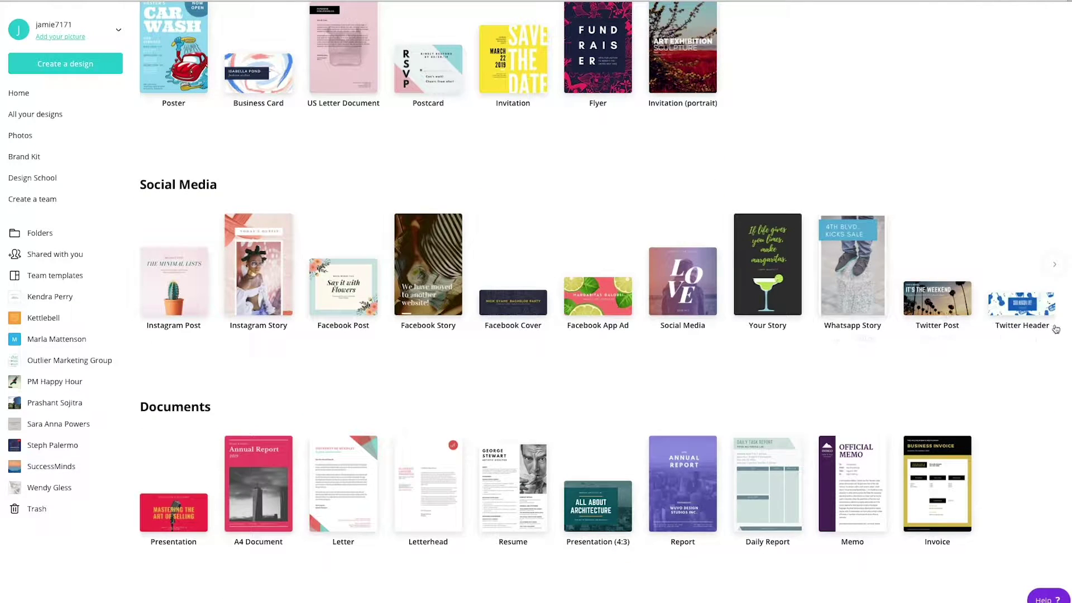
scroll(885, 307, down, 2)
scroll(735, 403, down, 5)
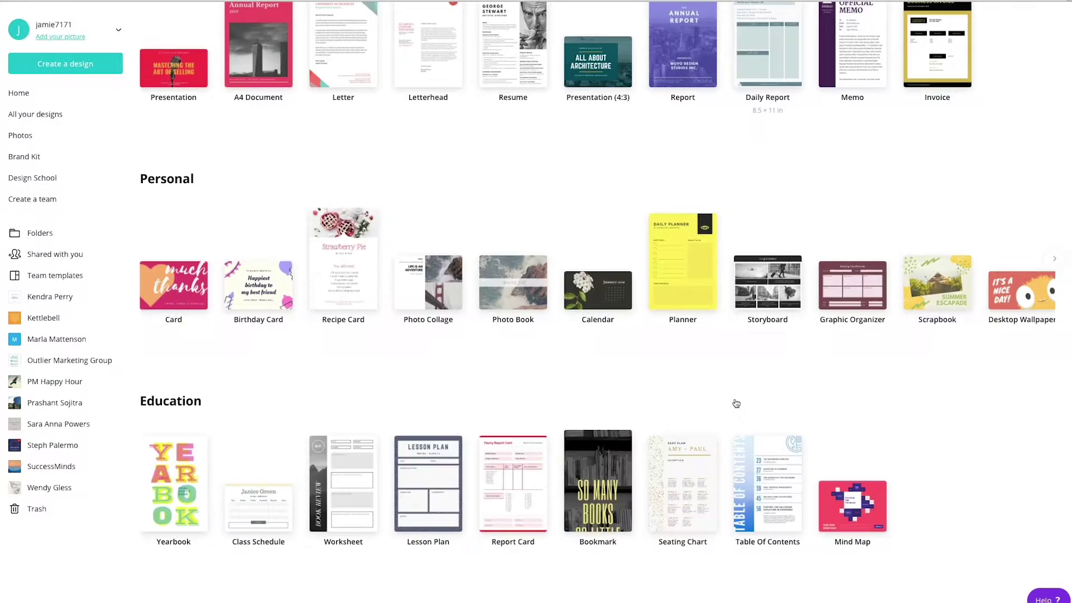
scroll(729, 281, down, 2)
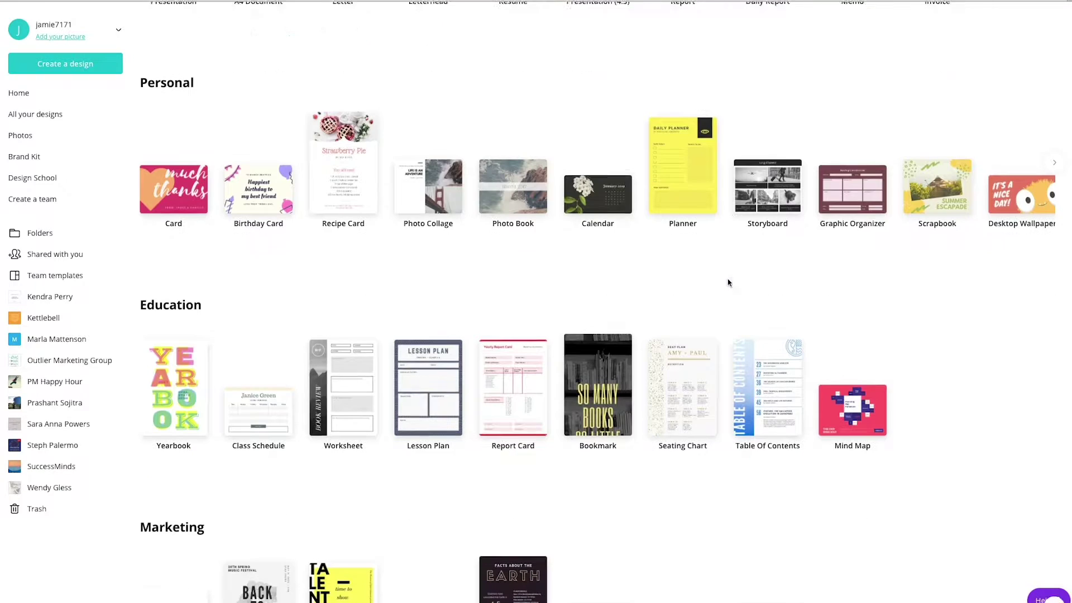
scroll(359, 411, down, 2)
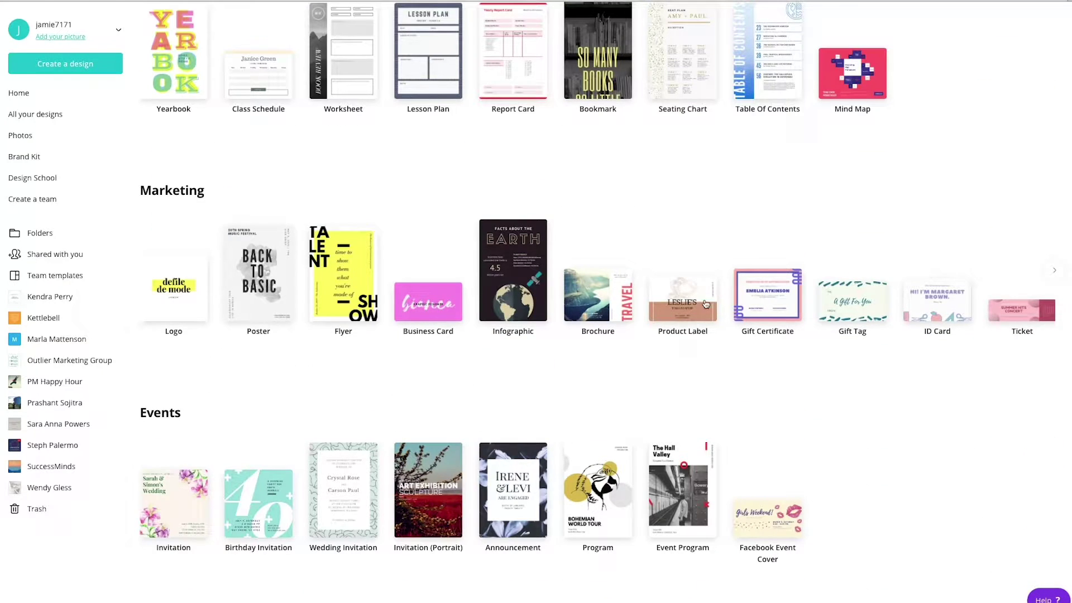
scroll(880, 326, down, 3)
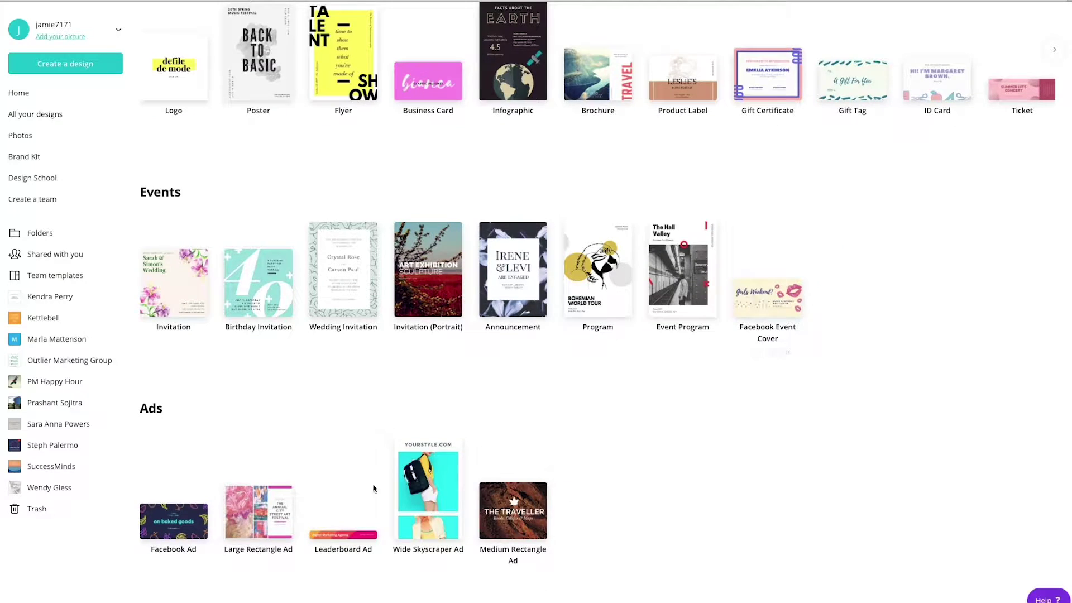
scroll(482, 546, up, 10)
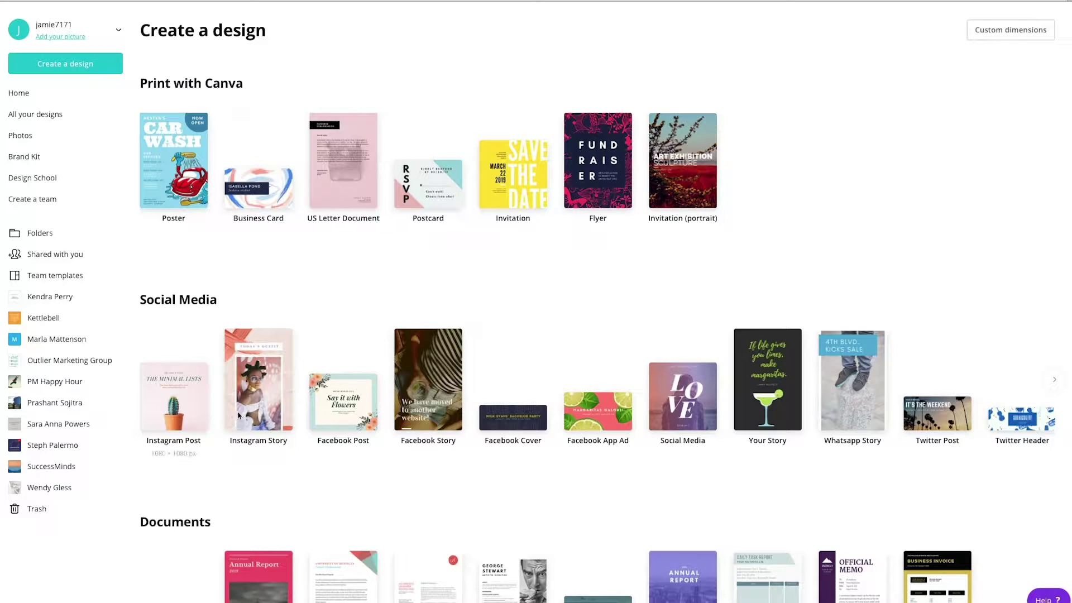
Browse the Social Media formats carousel, open a blank square post, and clear its title
click(1054, 382)
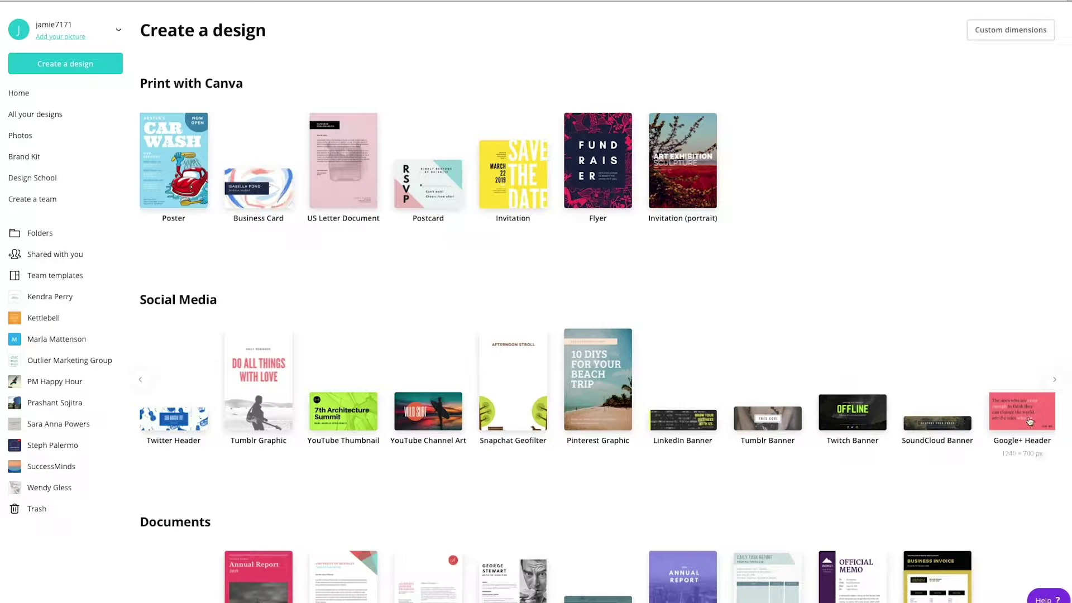
click(1053, 379)
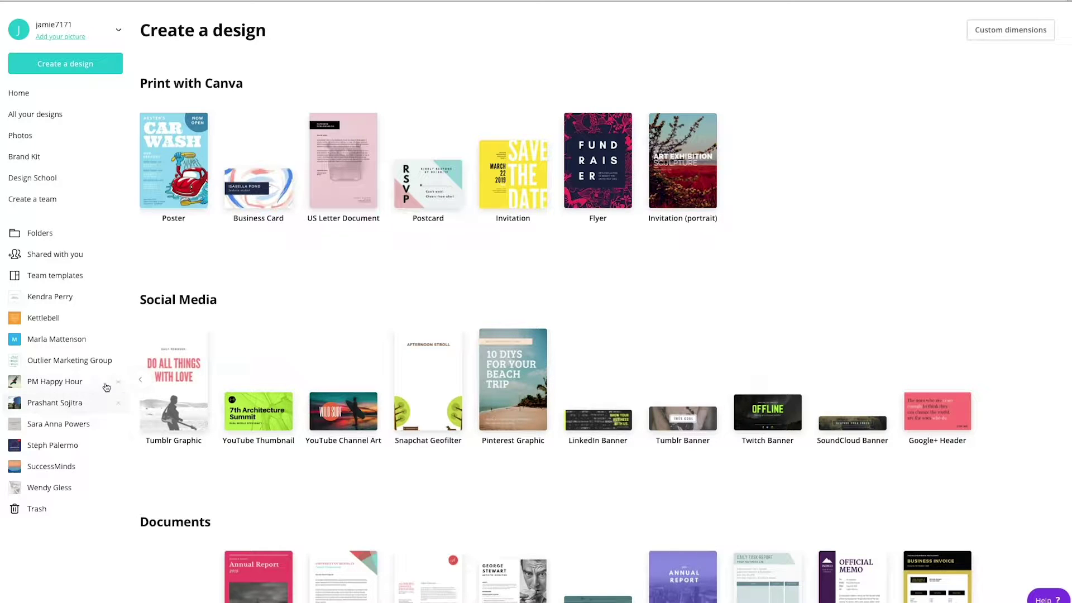
click(139, 382)
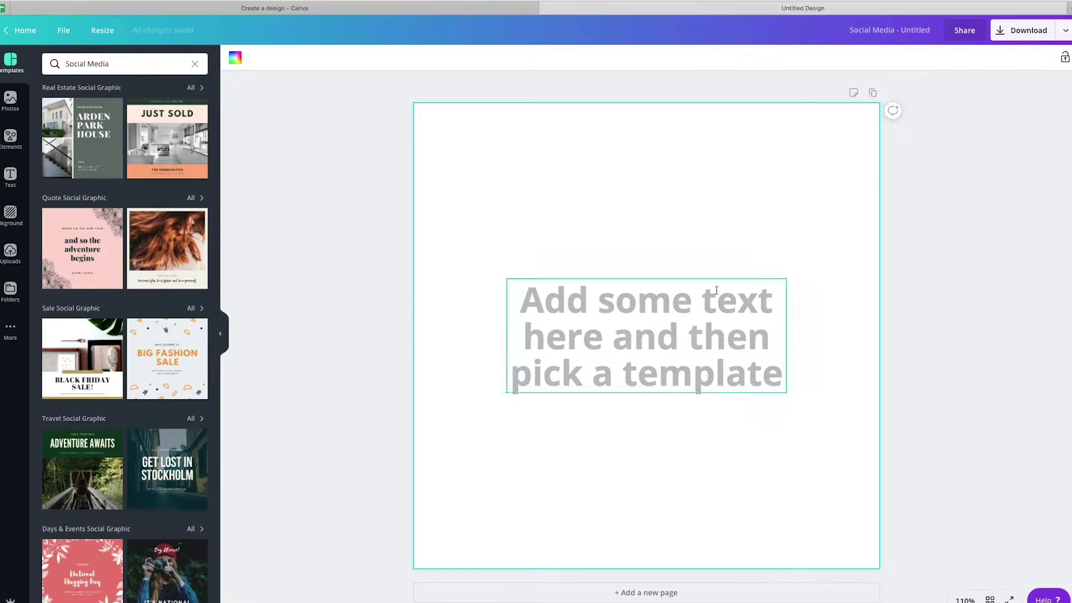
click(895, 30)
key(BackSpace)
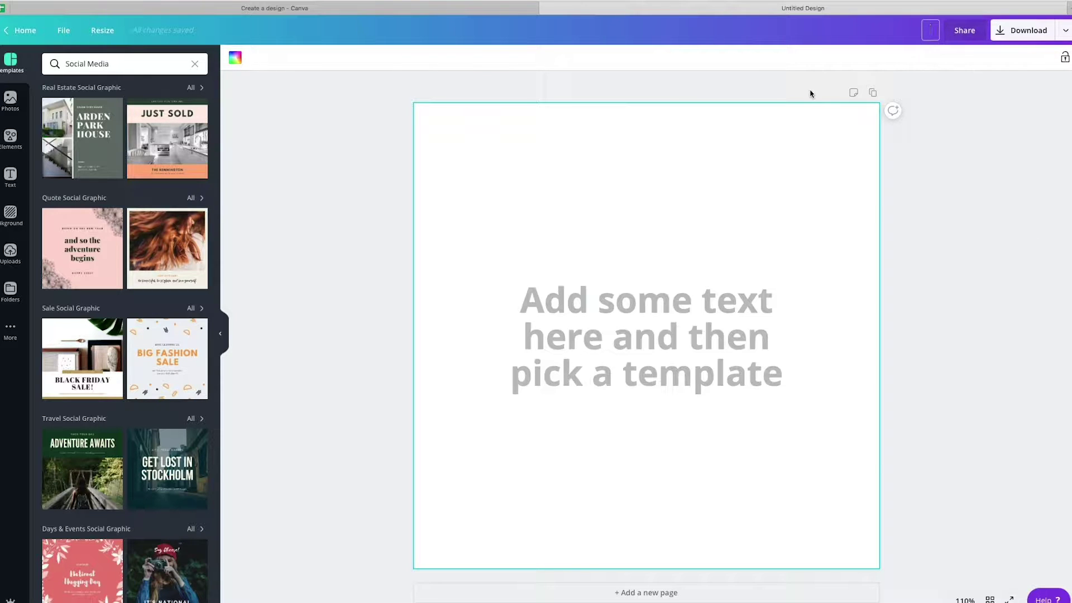
Title the design 'Name Your Design' and look over the Download options
text(Name Your Design)
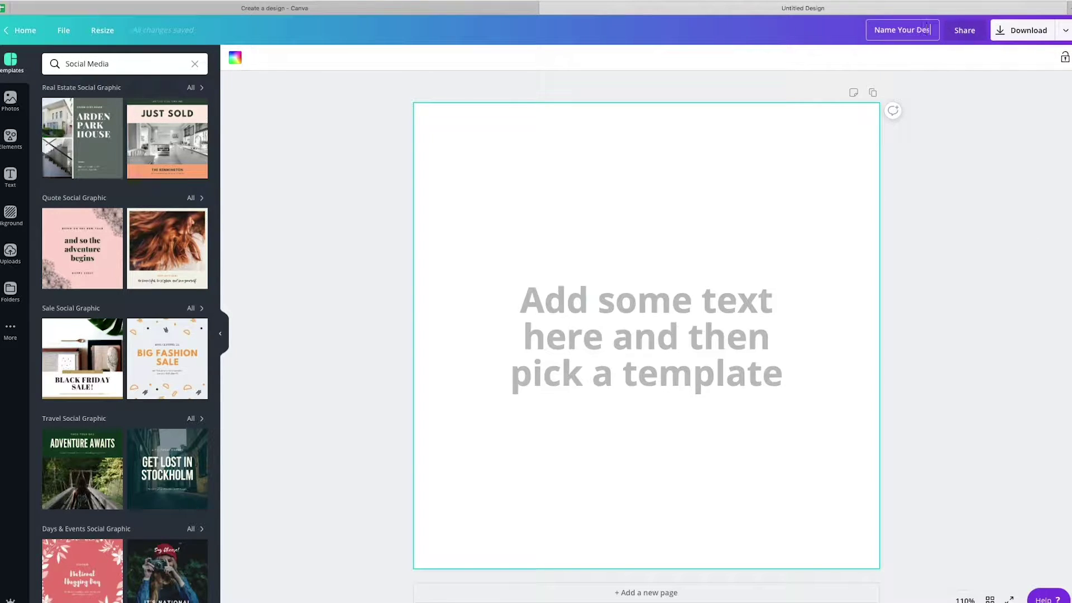
click(930, 165)
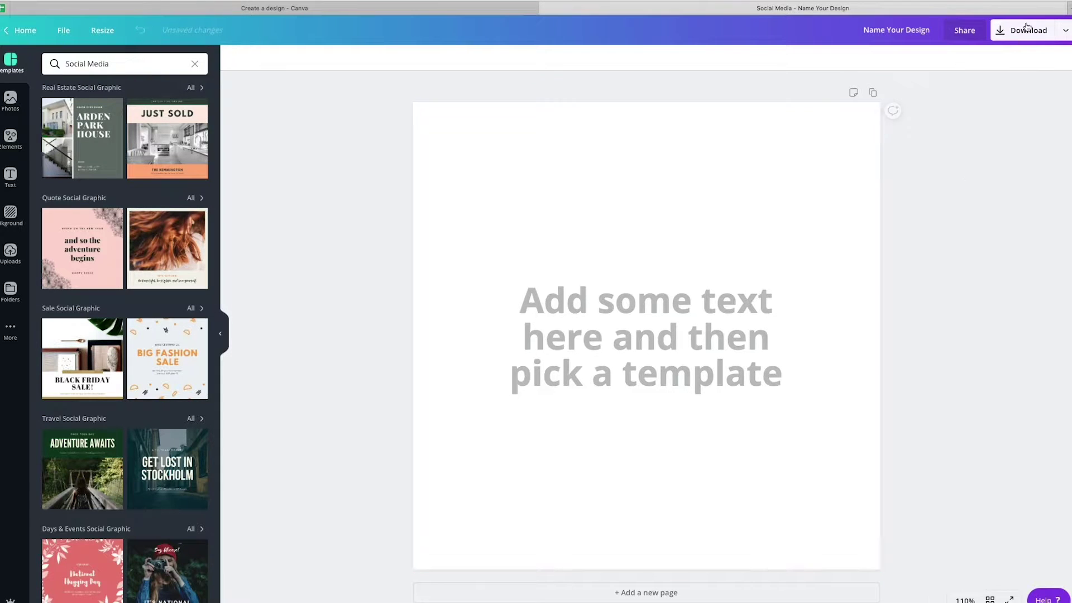
click(1066, 32)
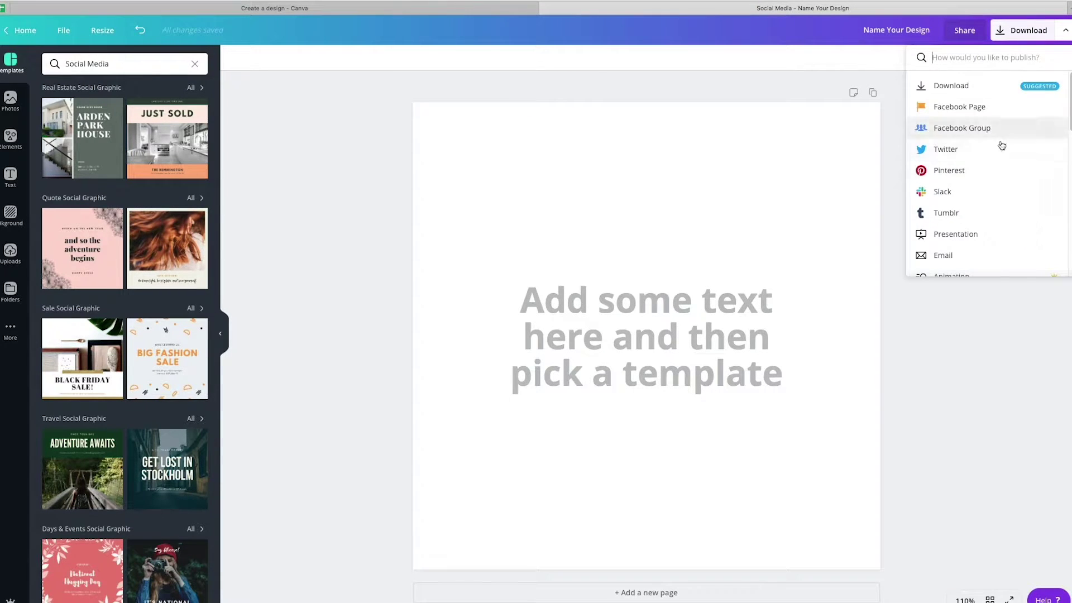
scroll(999, 156, down, 10)
scroll(982, 214, up, 10)
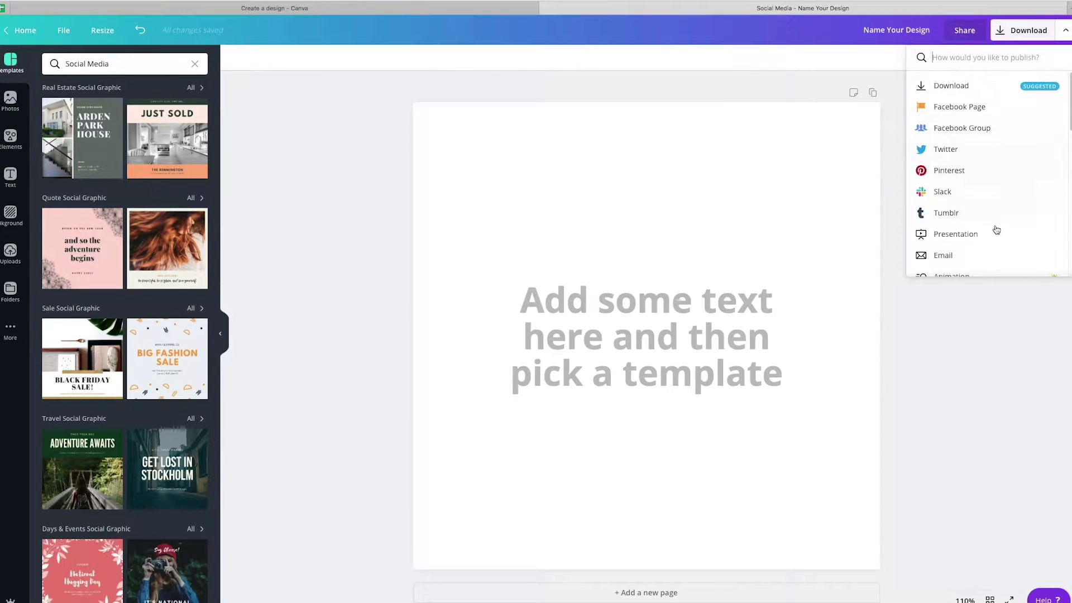
Review the Share link permission choices, then close sharing without changes
click(958, 34)
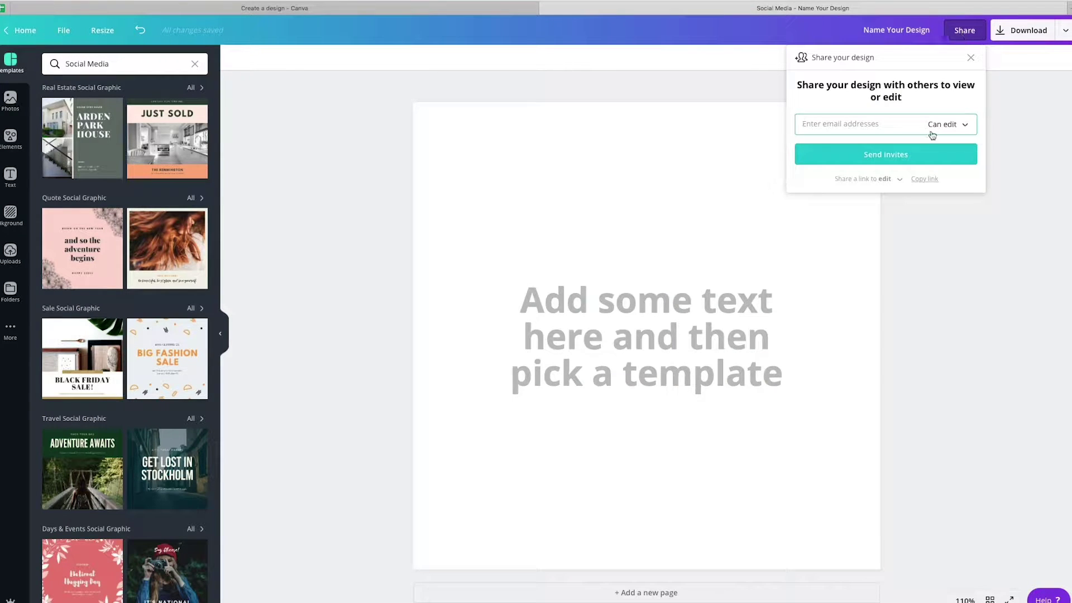
click(894, 178)
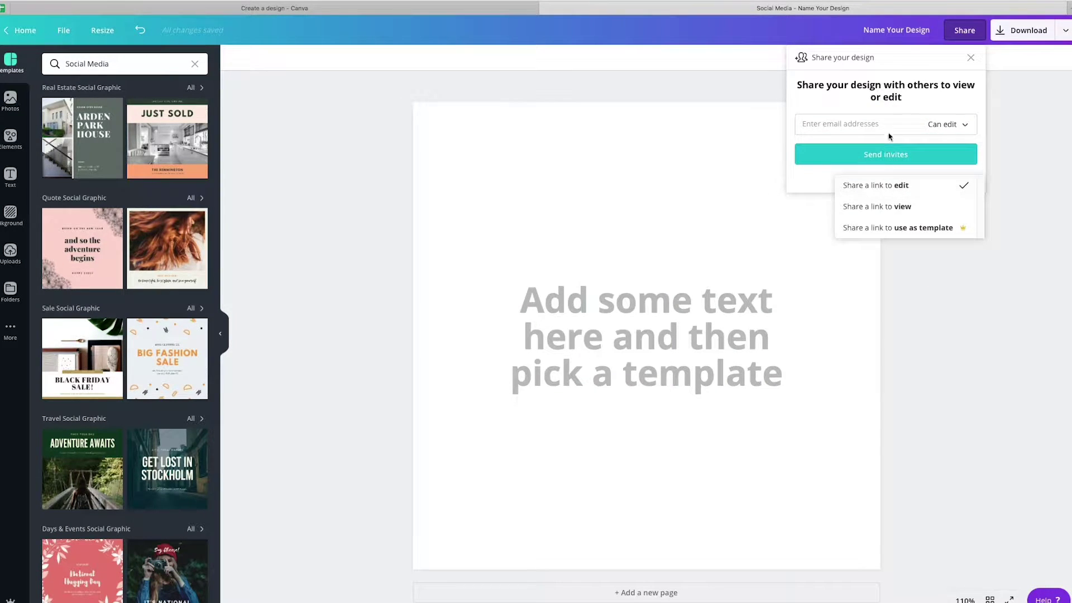
click(692, 154)
click(698, 153)
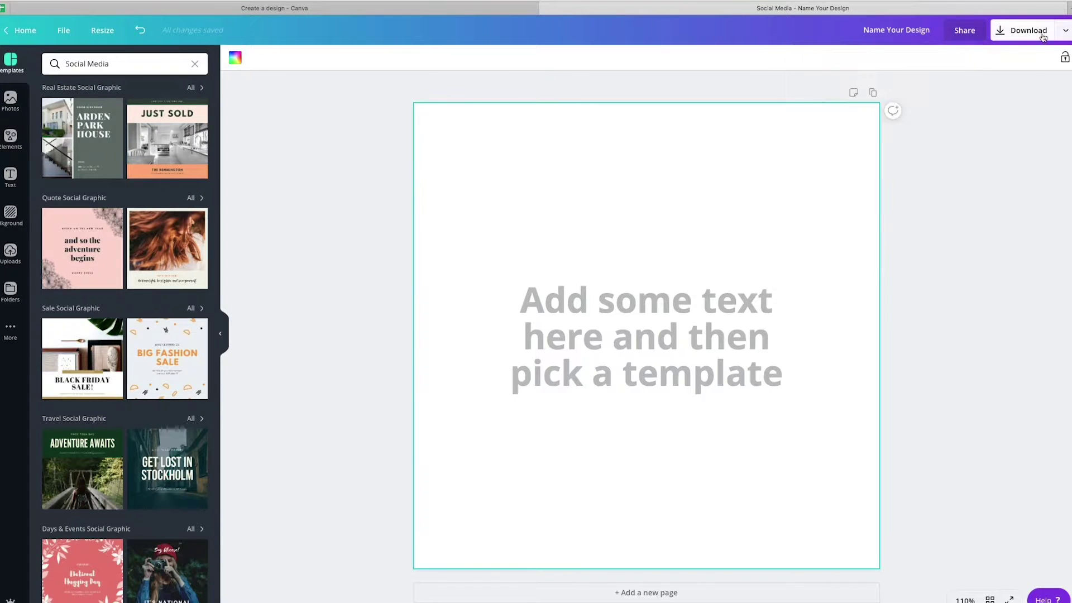
click(240, 64)
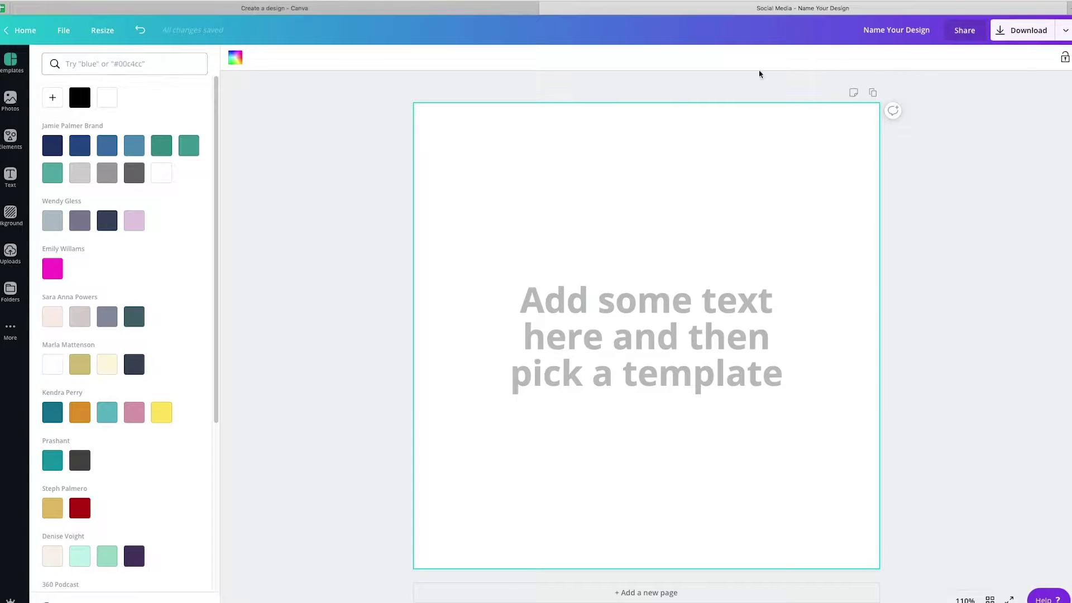
click(234, 58)
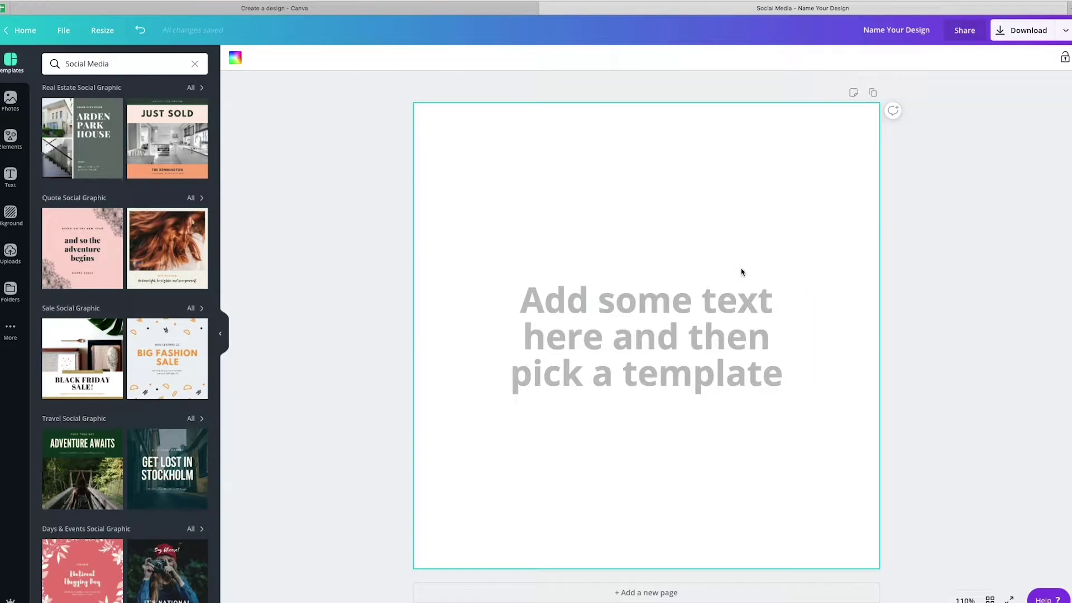
click(664, 339)
click(616, 337)
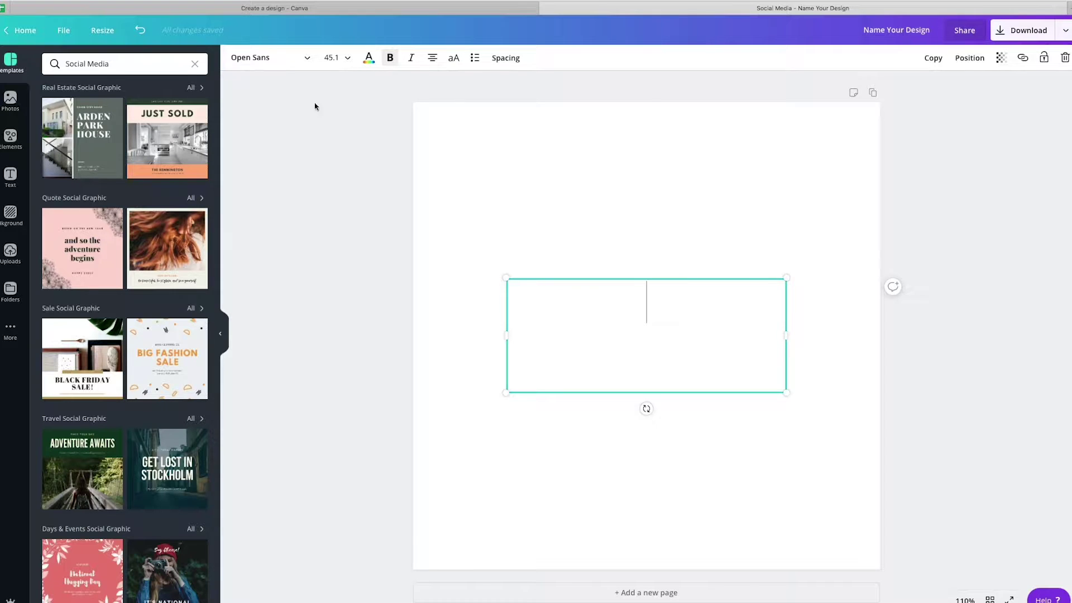
click(268, 115)
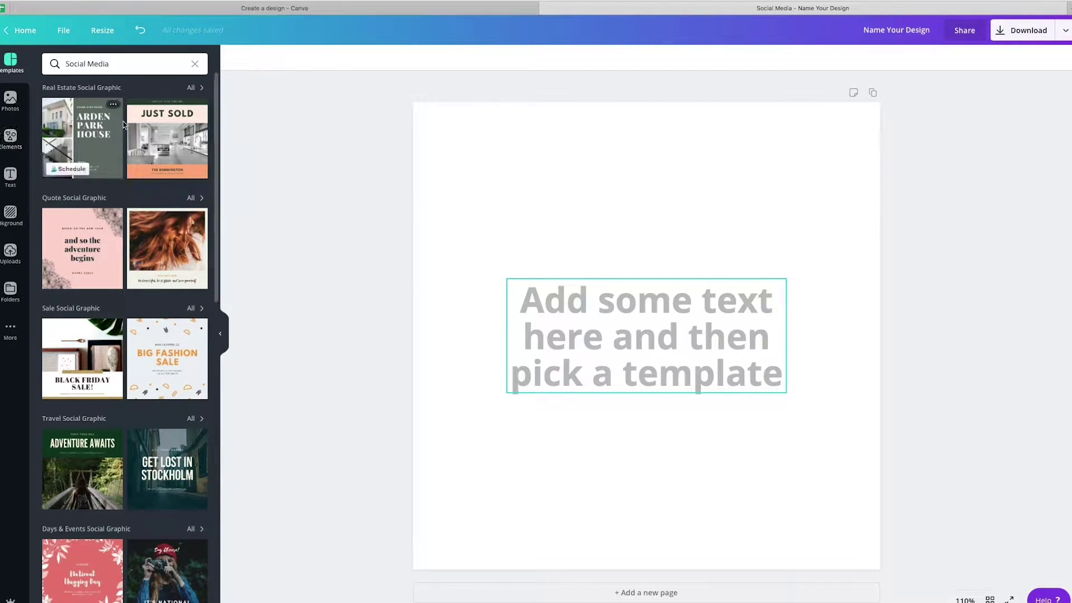
Show all Quote Social Graphic templates and apply the pink 'and so the adventure begins' one
scroll(122, 122, down, 1)
scroll(124, 89, up, 1)
scroll(112, 137, down, 4)
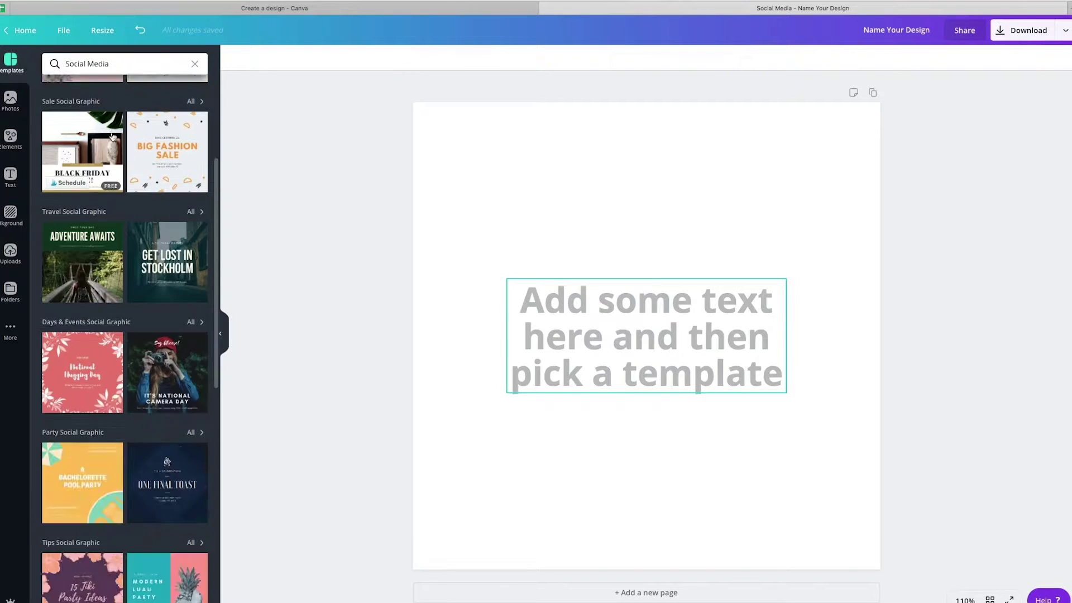
scroll(112, 140, down, 3)
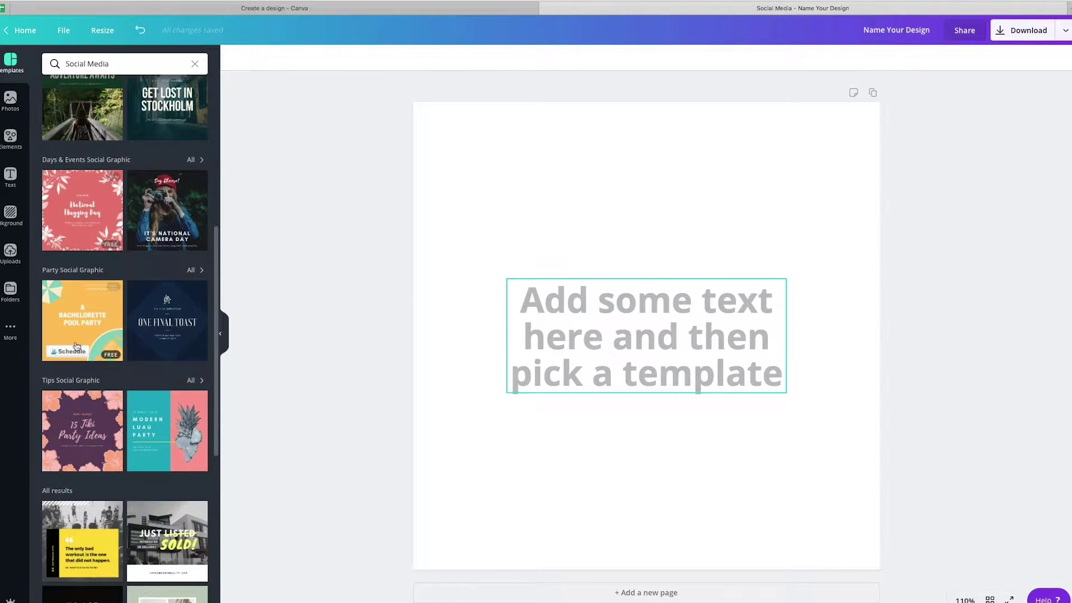
scroll(79, 387, down, 10)
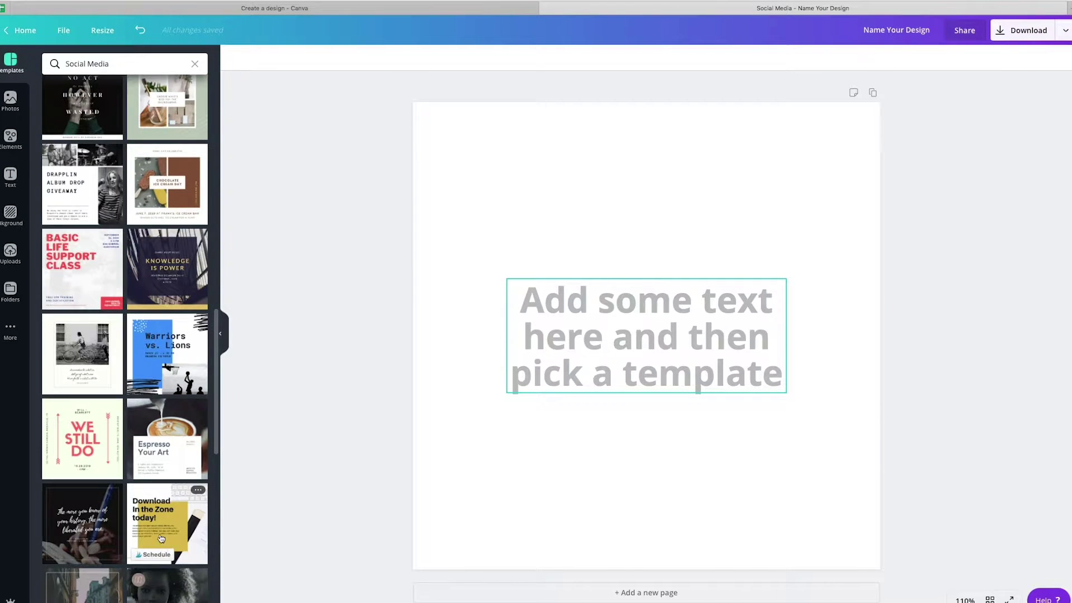
scroll(80, 392, up, 12)
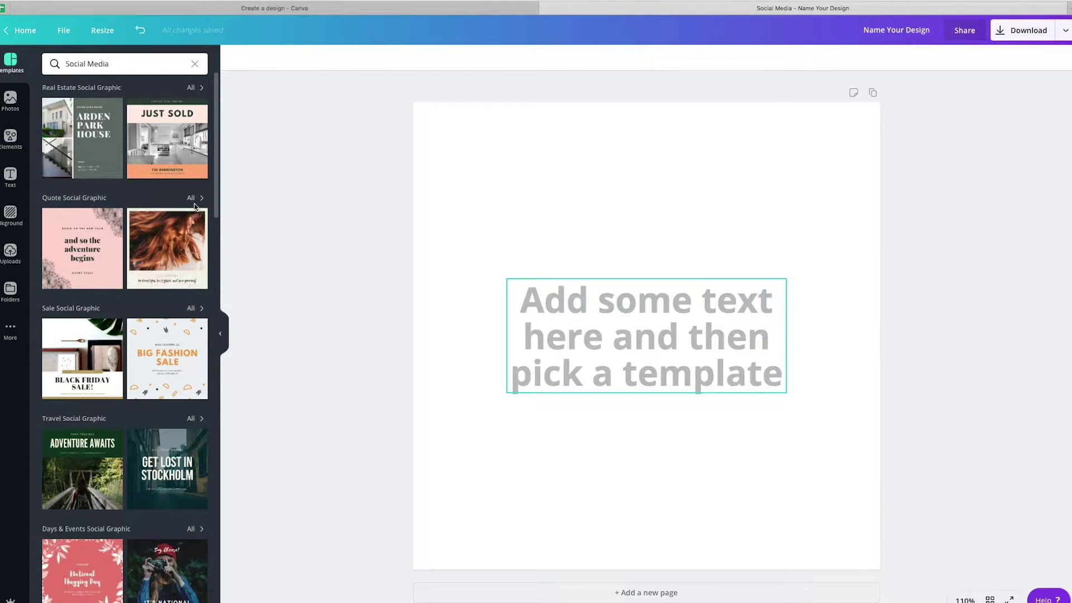
click(191, 199)
scroll(168, 420, down, 3)
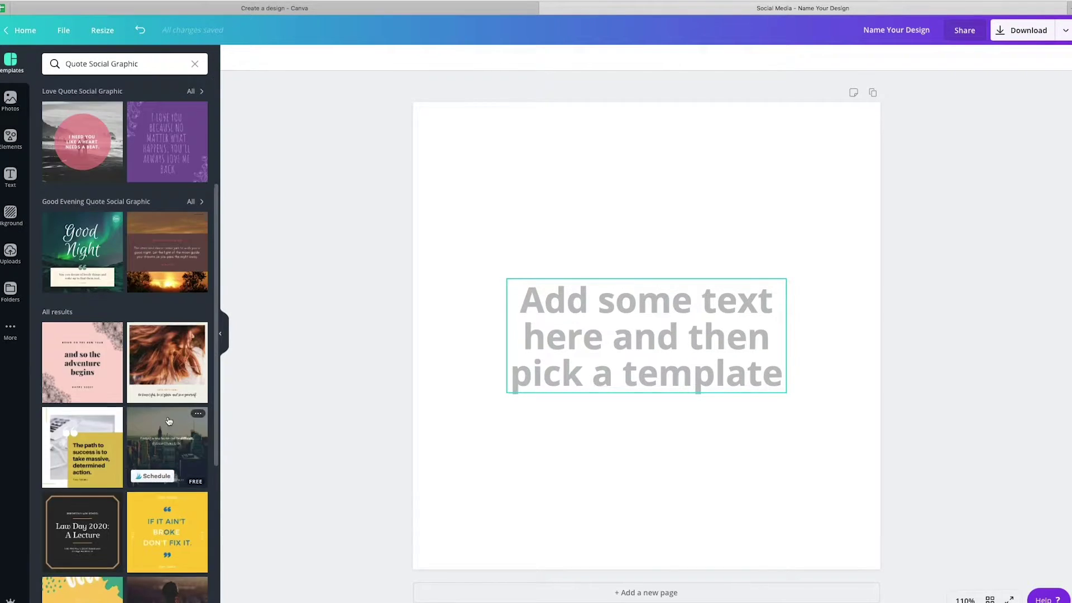
click(75, 394)
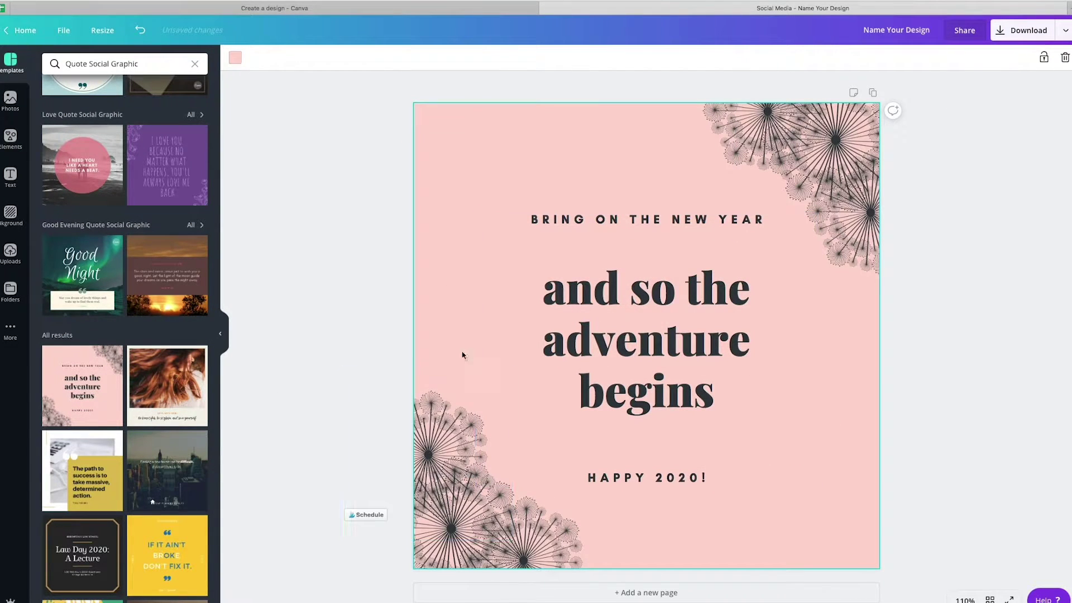
Recolour the first two bottom-left dandelion graphics blue and teal from the brand palette
click(451, 531)
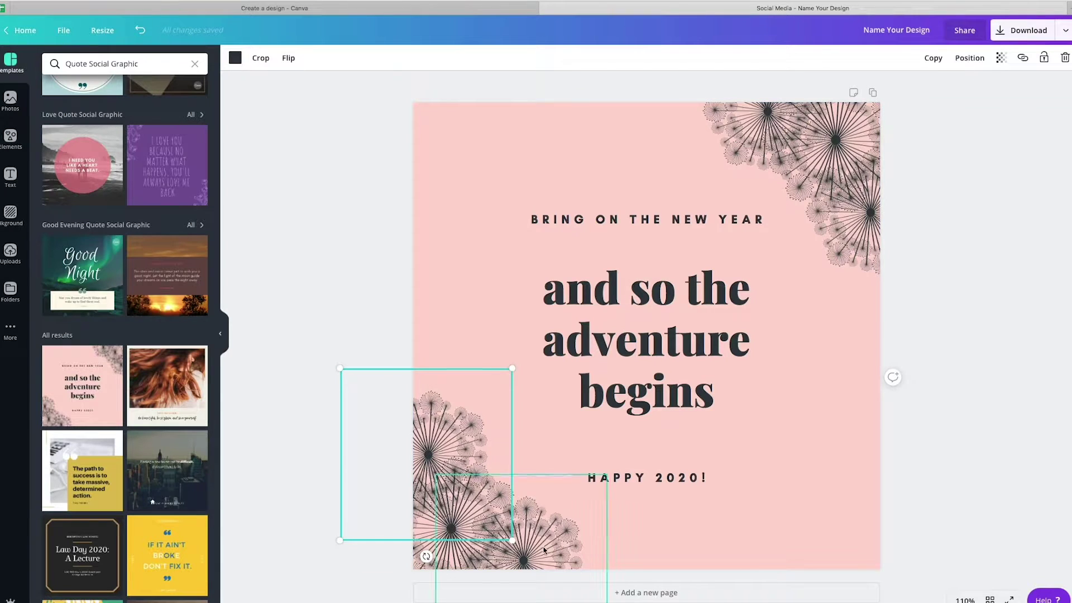
click(234, 58)
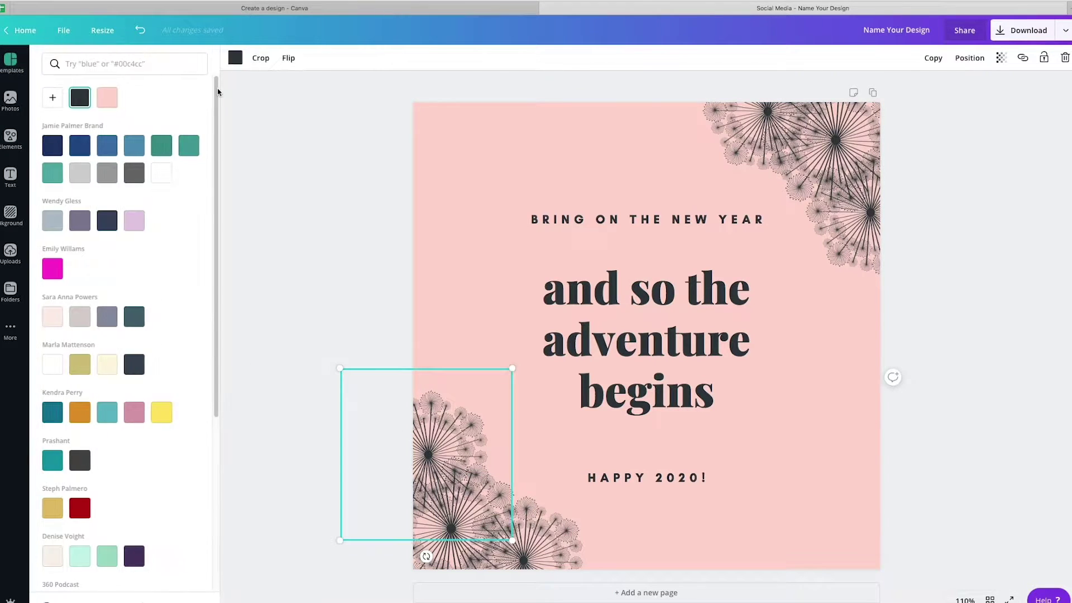
click(107, 145)
click(530, 522)
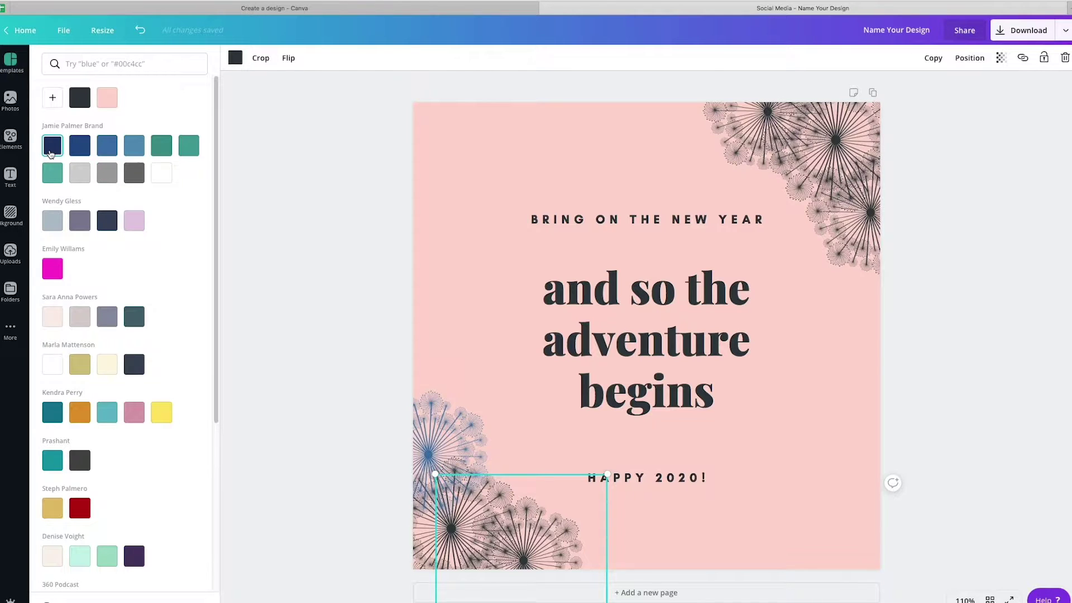
click(52, 173)
Recolour the larger dandelion below, trying teal and dark green before settling on dark blue
click(476, 527)
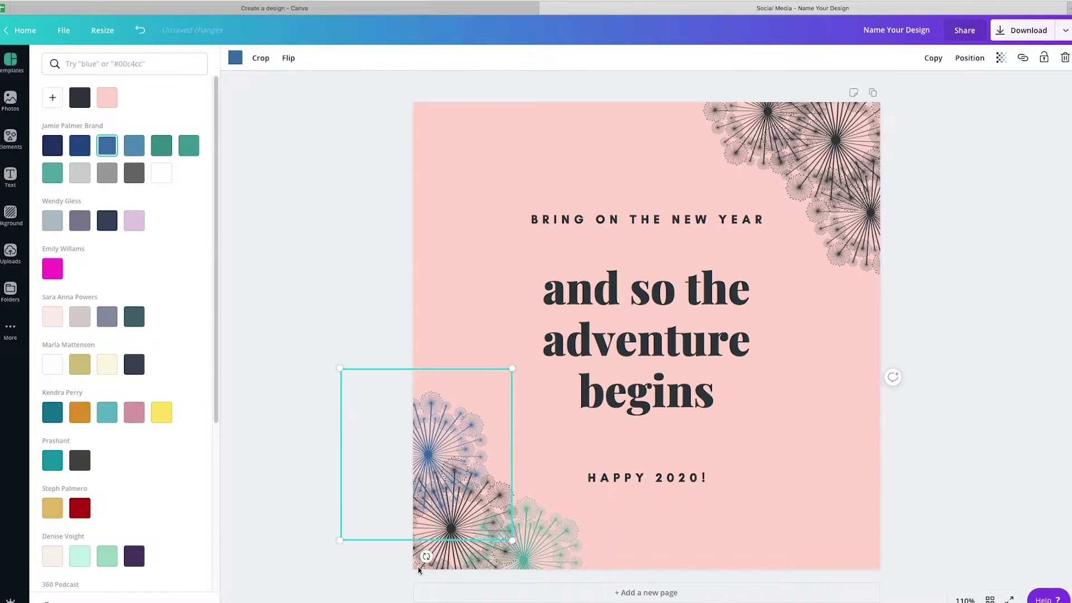
click(377, 552)
click(52, 172)
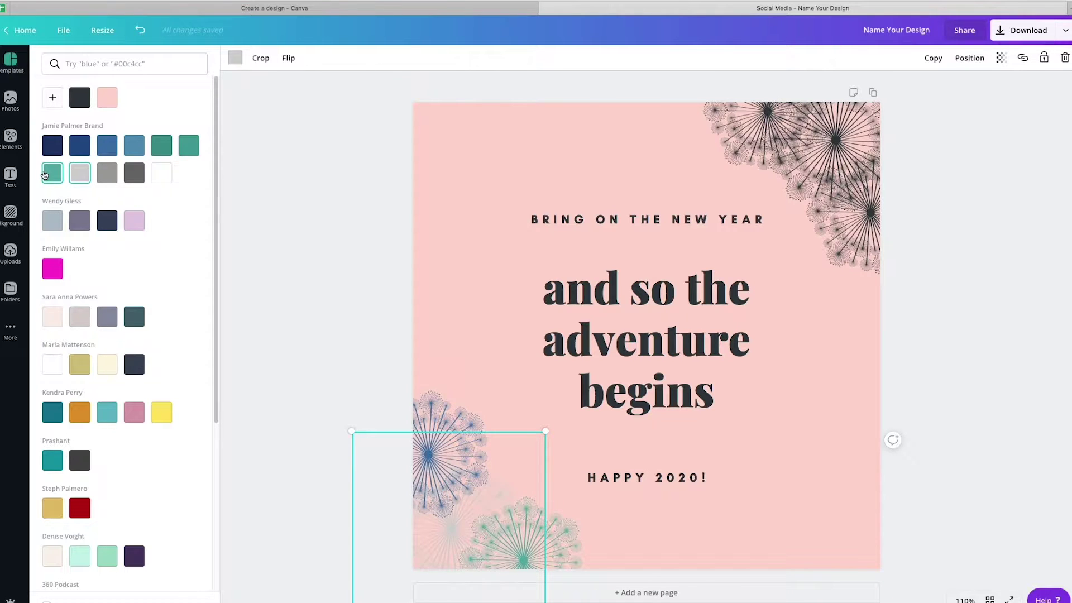
click(161, 145)
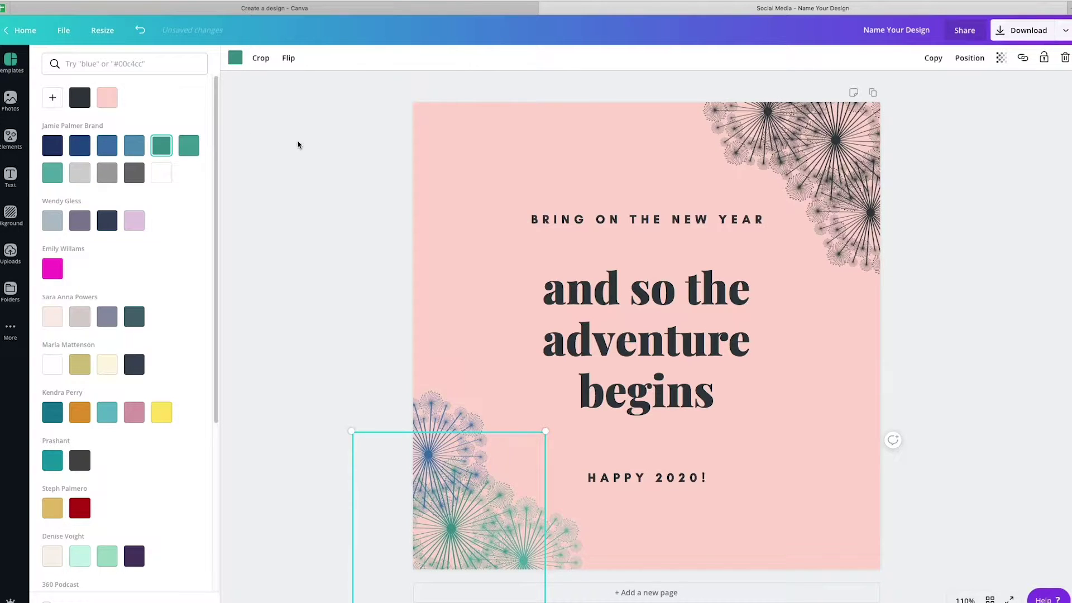
click(80, 145)
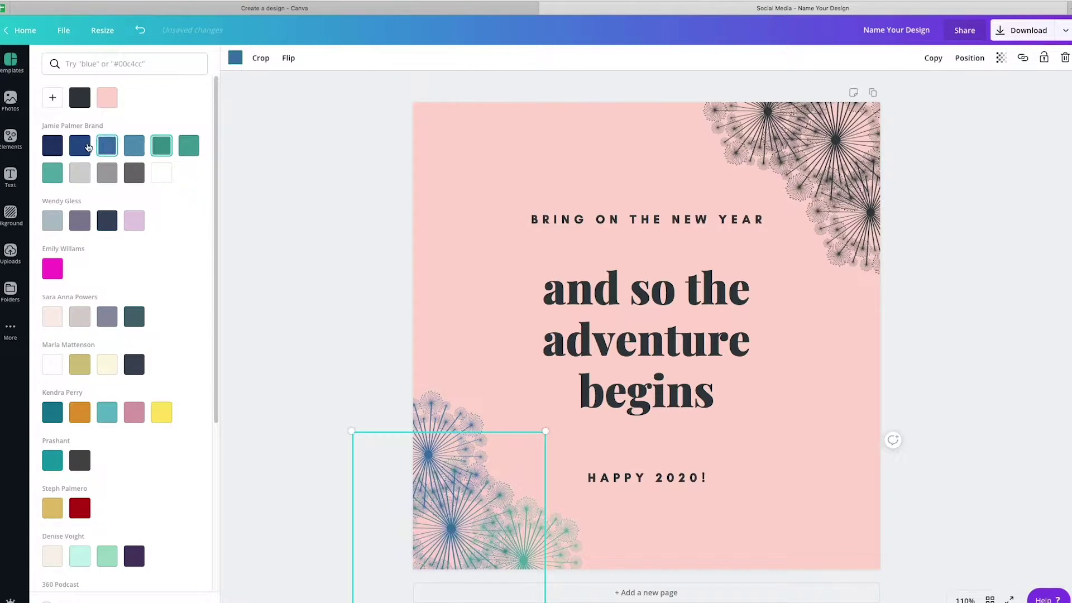
Deselect the recoloured design and scroll through the Quote Social Graphic template results
click(295, 166)
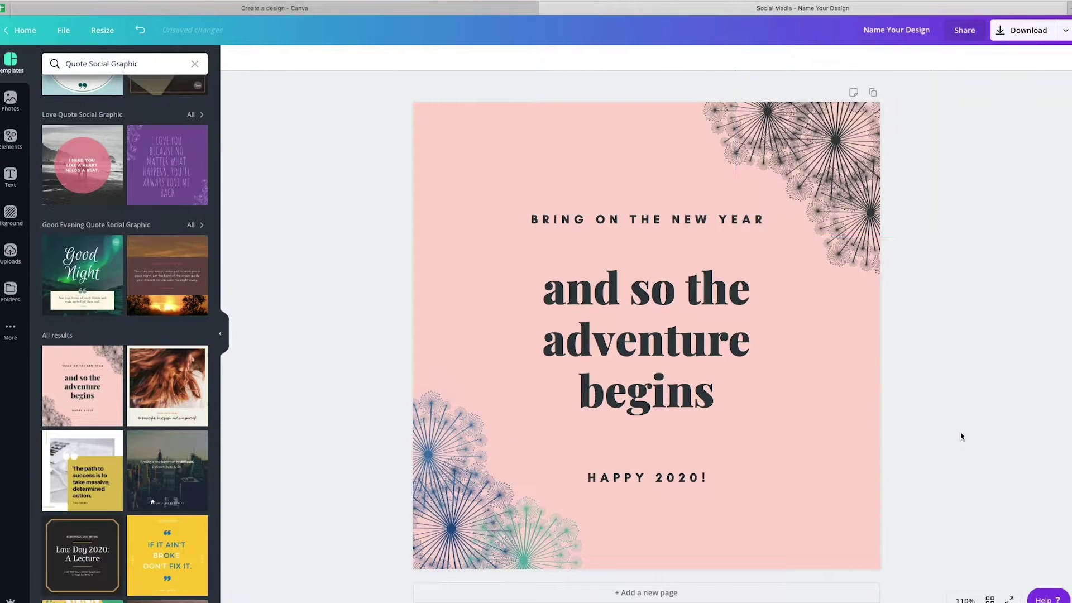
scroll(121, 243, down, 15)
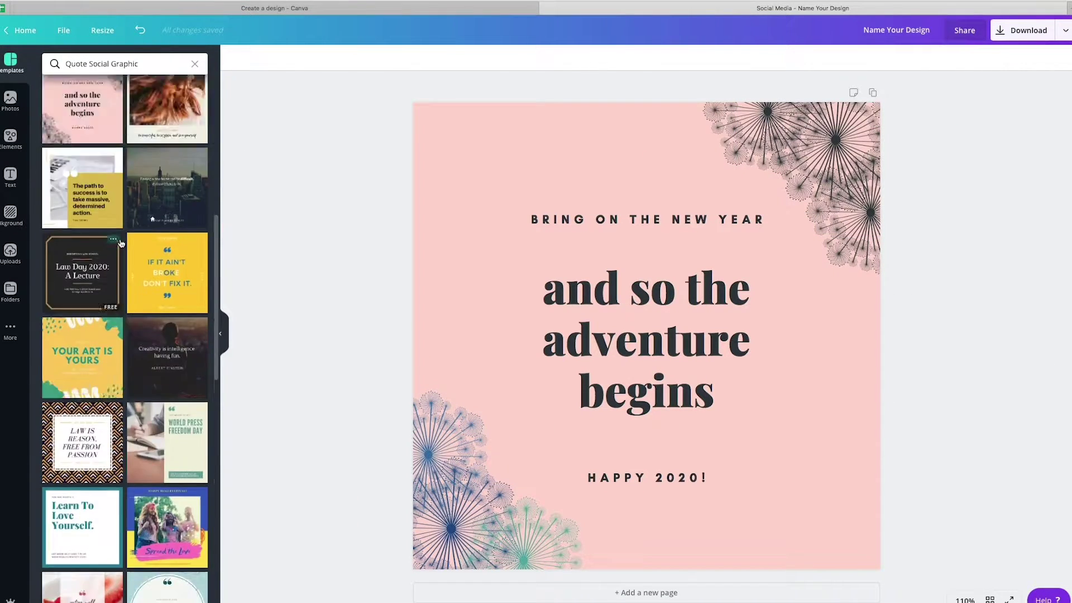
scroll(120, 243, down, 5)
scroll(112, 268, up, 6)
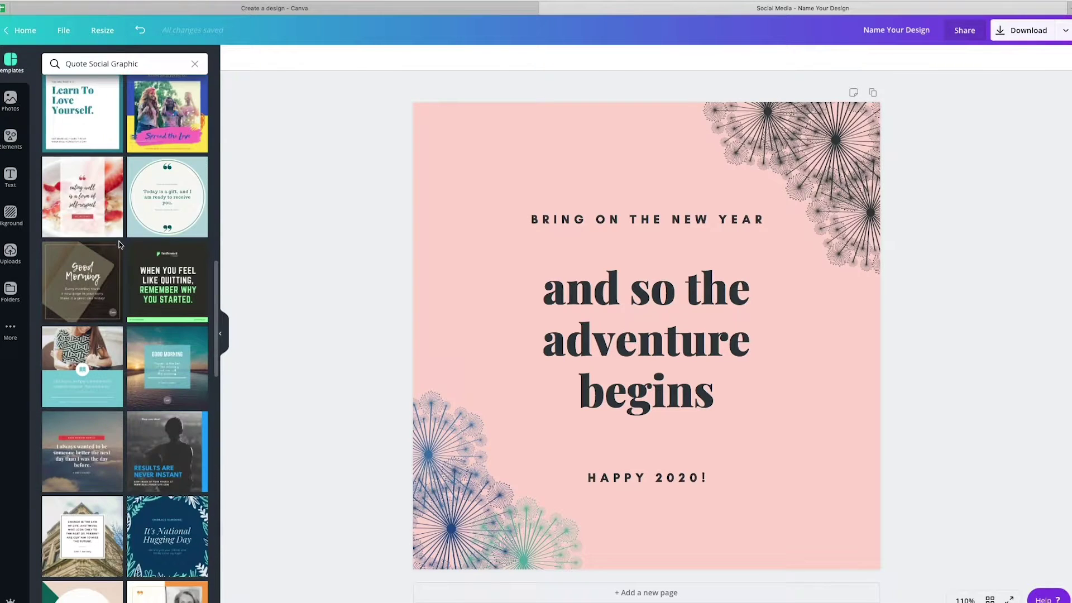
scroll(182, 347, down, 10)
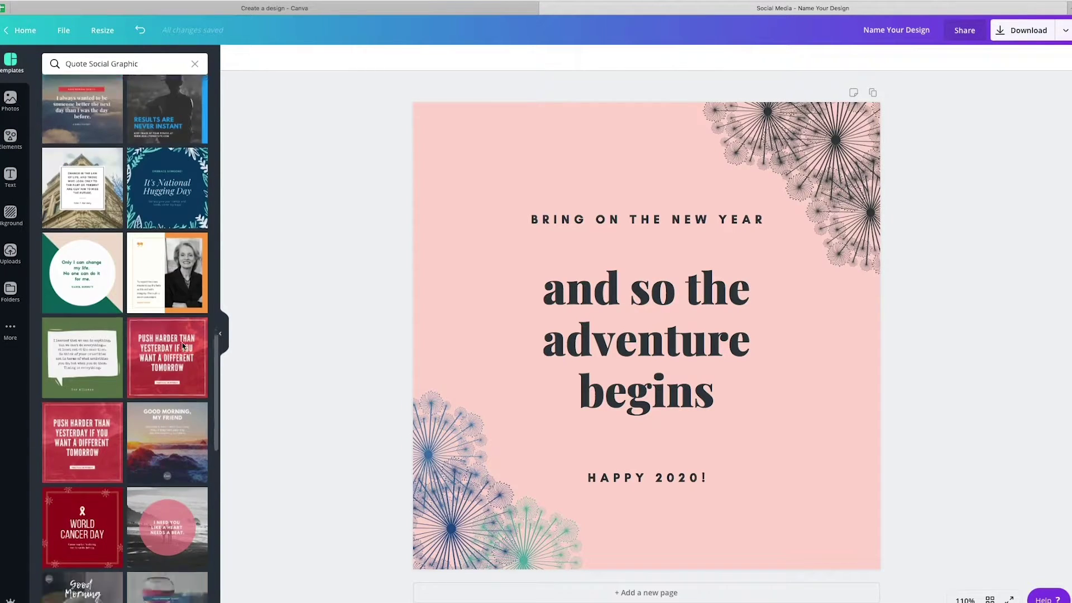
scroll(182, 348, down, 5)
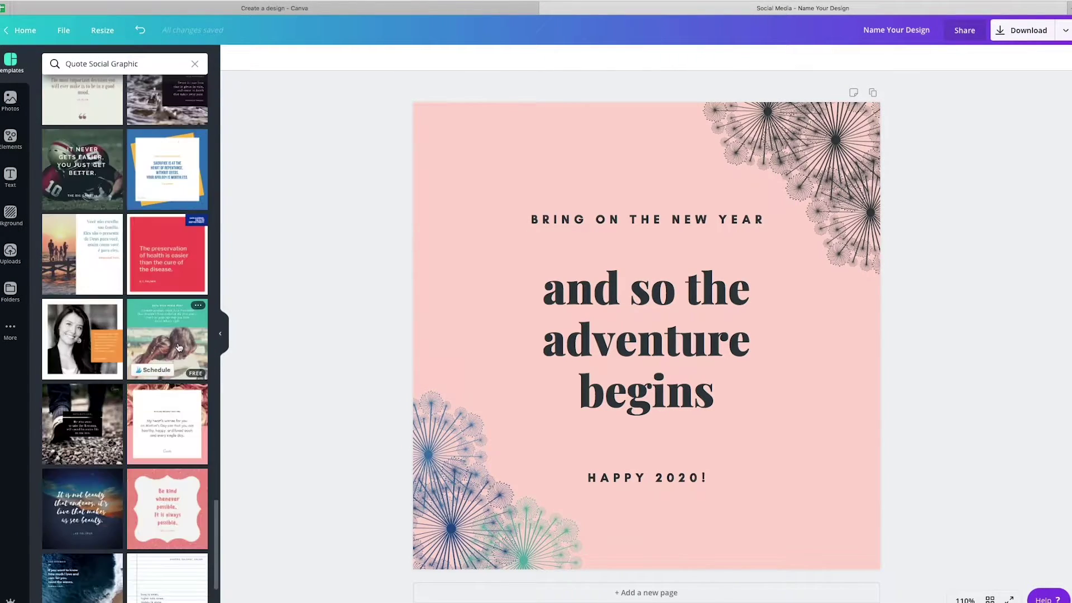
scroll(177, 347, up, 8)
scroll(176, 347, up, 6)
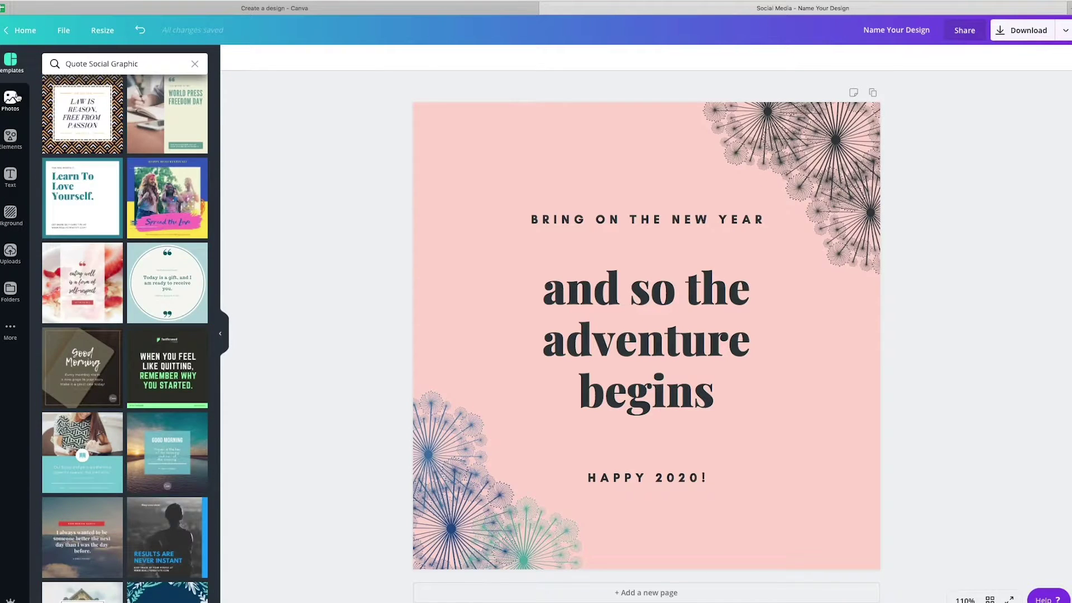
click(10, 100)
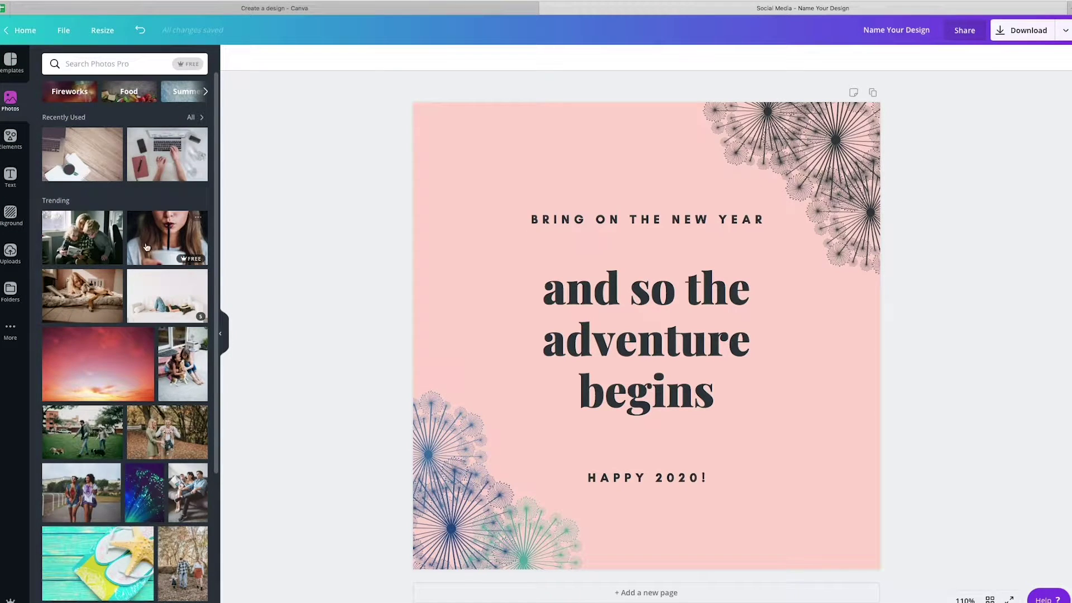
Search the stock photos for 'beach' and scroll through the results
scroll(139, 269, down, 15)
scroll(138, 269, up, 15)
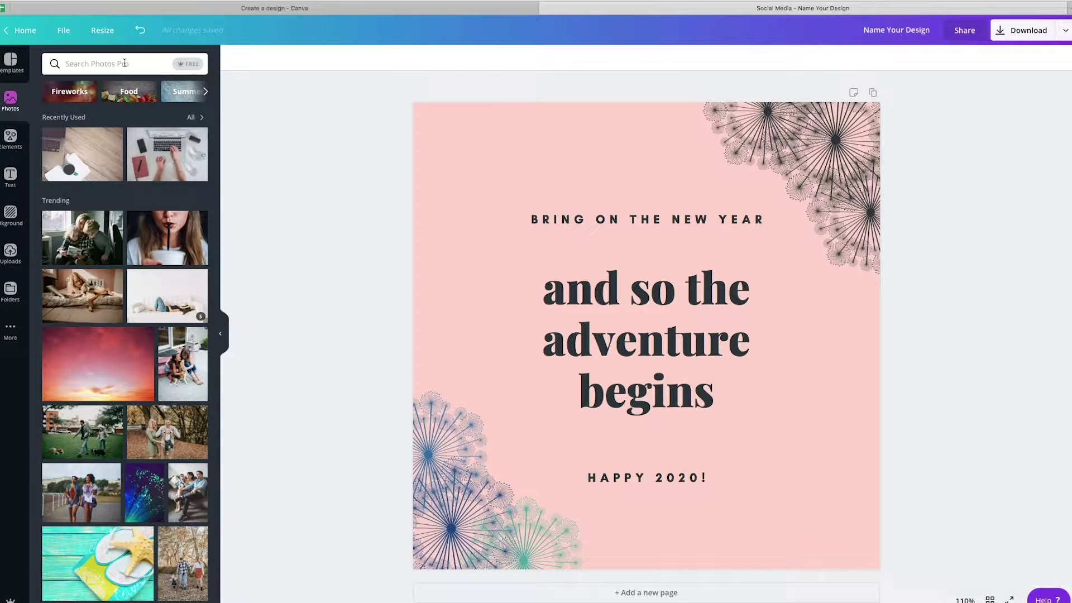
key(Return)
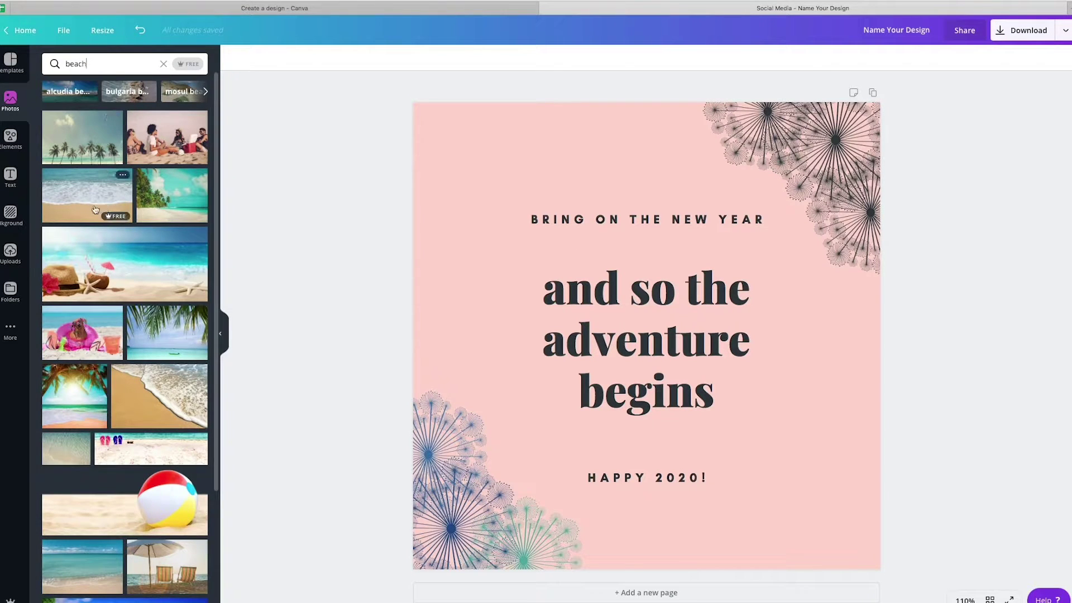
scroll(93, 192, down, 3)
scroll(93, 192, down, 5)
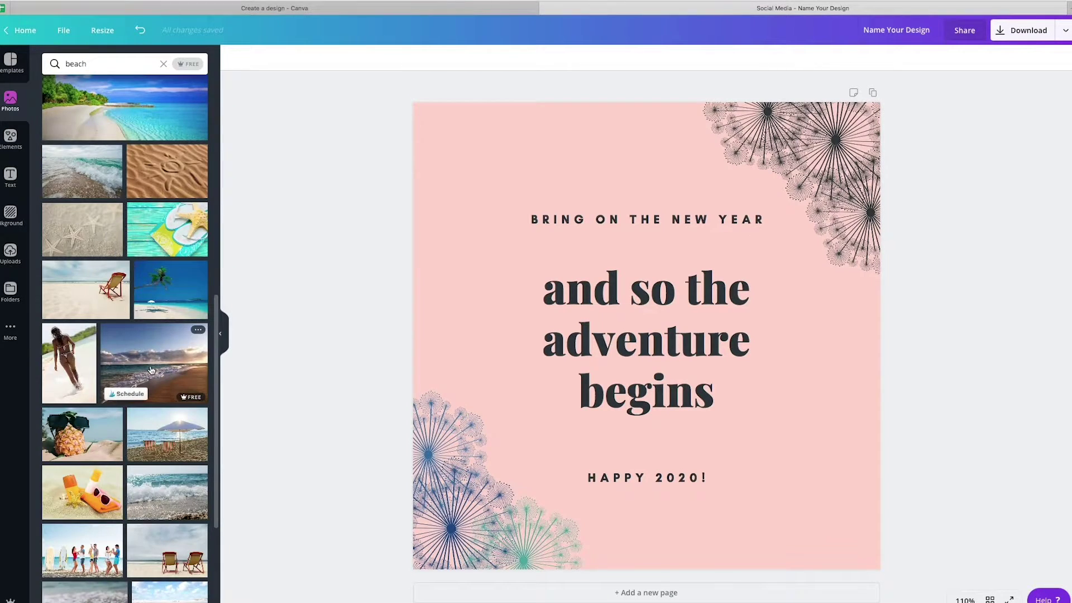
scroll(185, 382, down, 5)
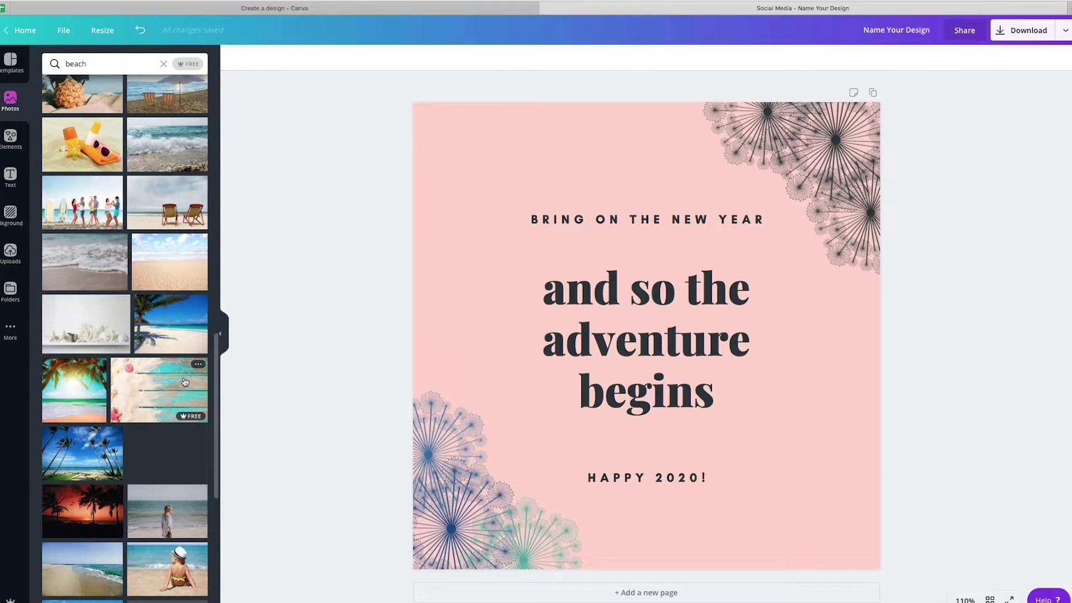
scroll(184, 382, down, 1)
Add the woman-on-beach photo at the top of the page, previewing filter, adjust, crop and flip
click(155, 475)
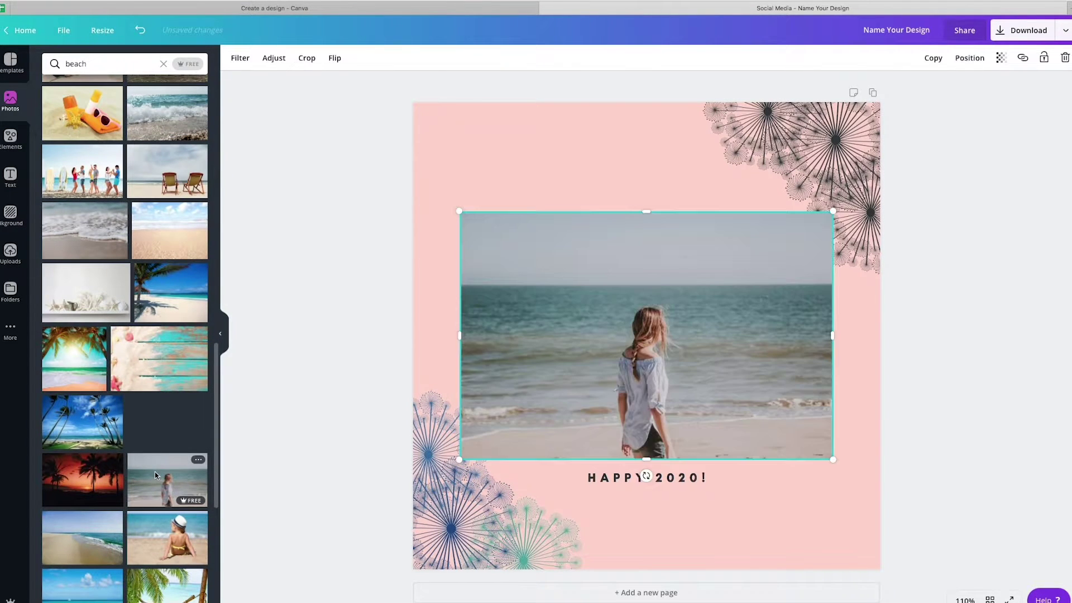
drag(585, 360, 772, 220)
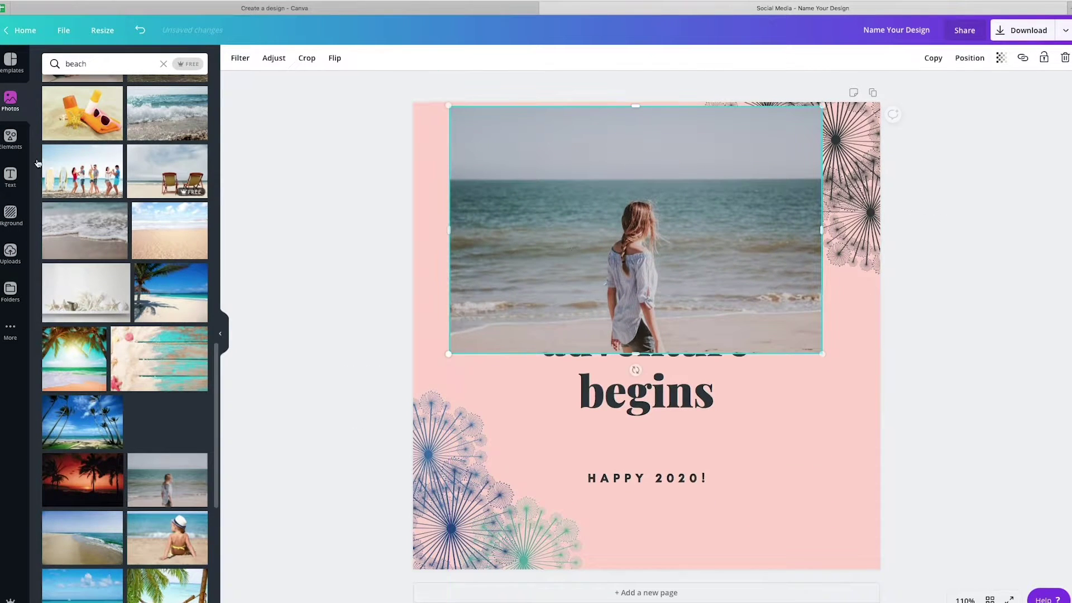
click(240, 59)
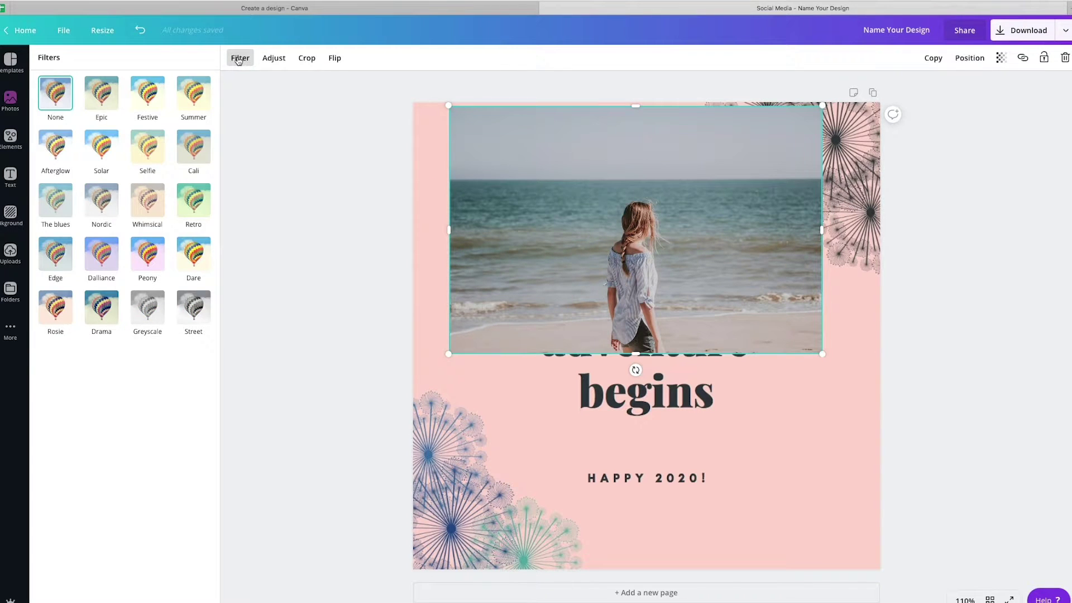
click(273, 58)
click(306, 58)
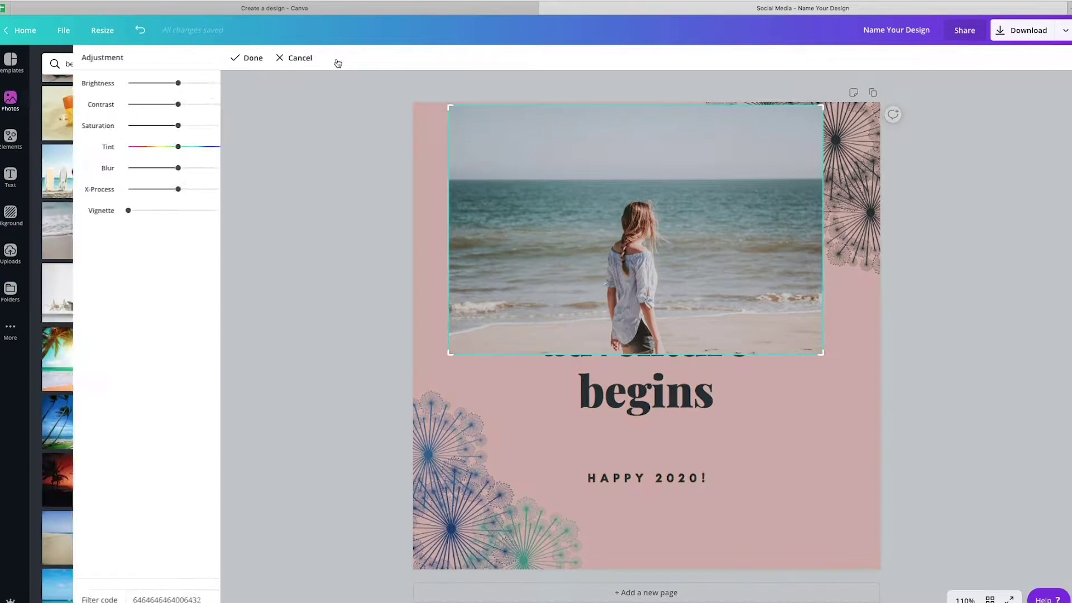
click(304, 58)
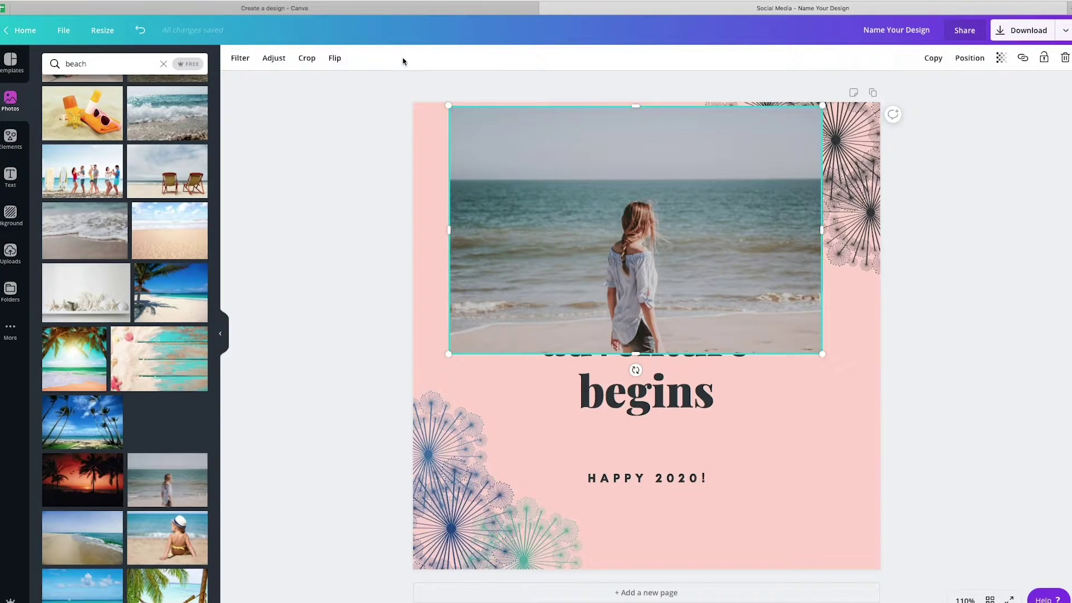
click(334, 59)
click(335, 59)
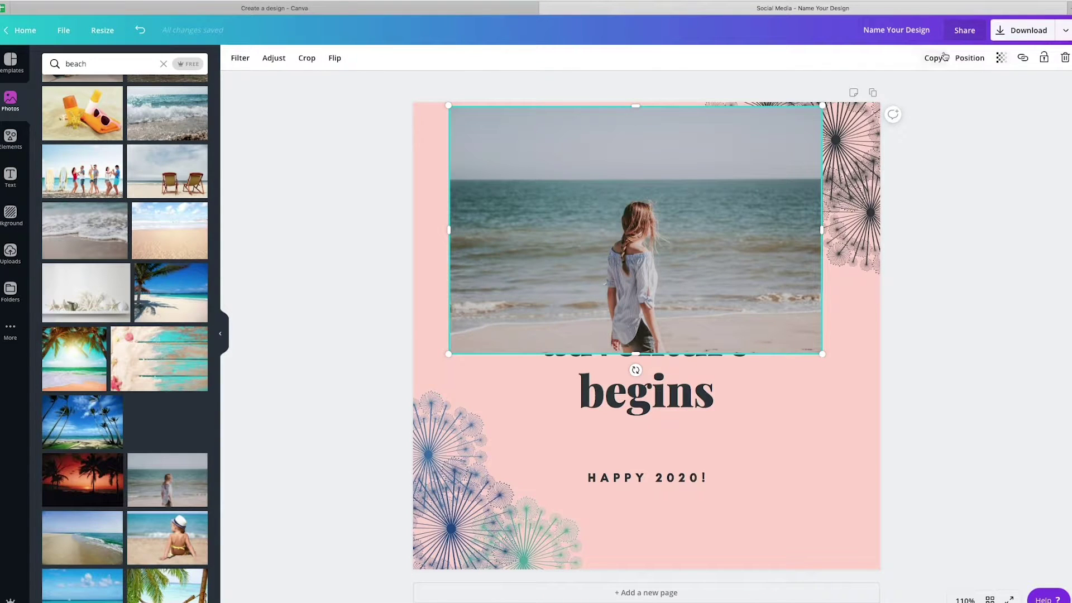
click(1001, 58)
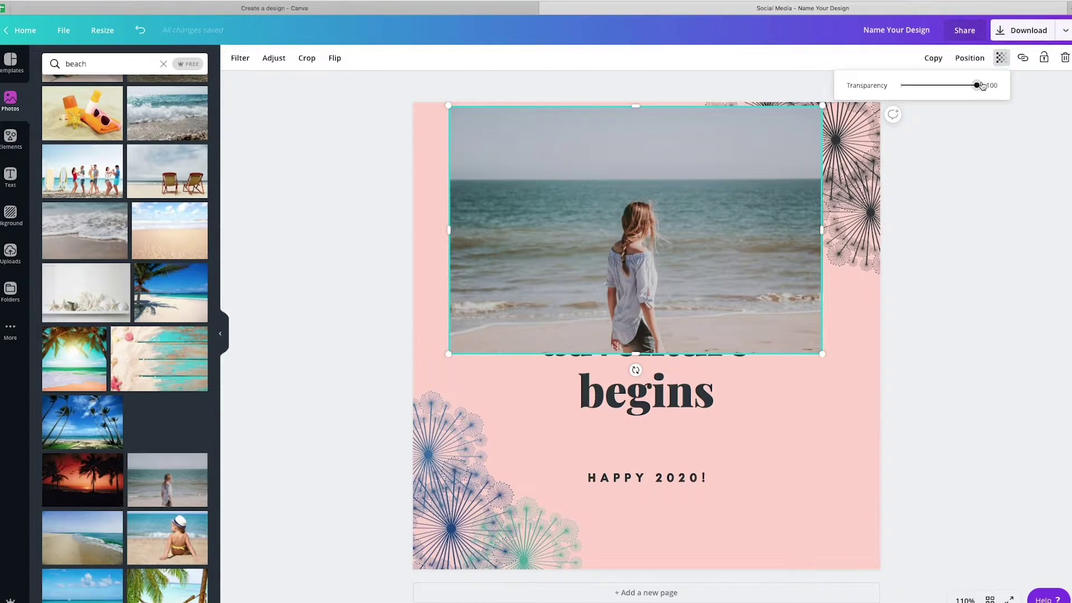
Adjust the beach photo's transparency, skip adding a link, and lock the photo in place
drag(898, 94, 990, 88)
click(1026, 123)
click(759, 182)
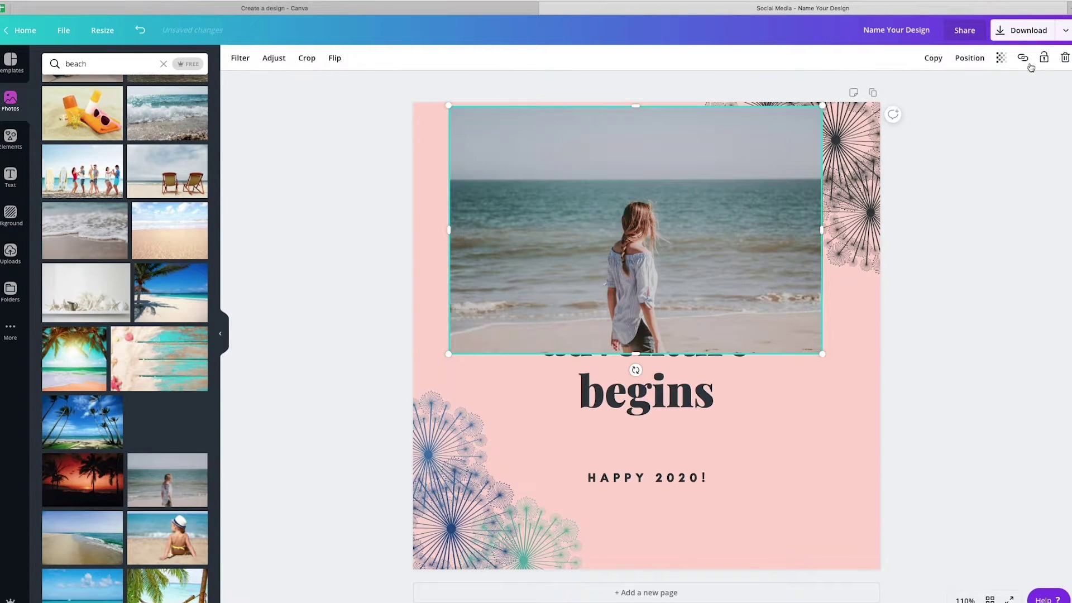
click(1024, 61)
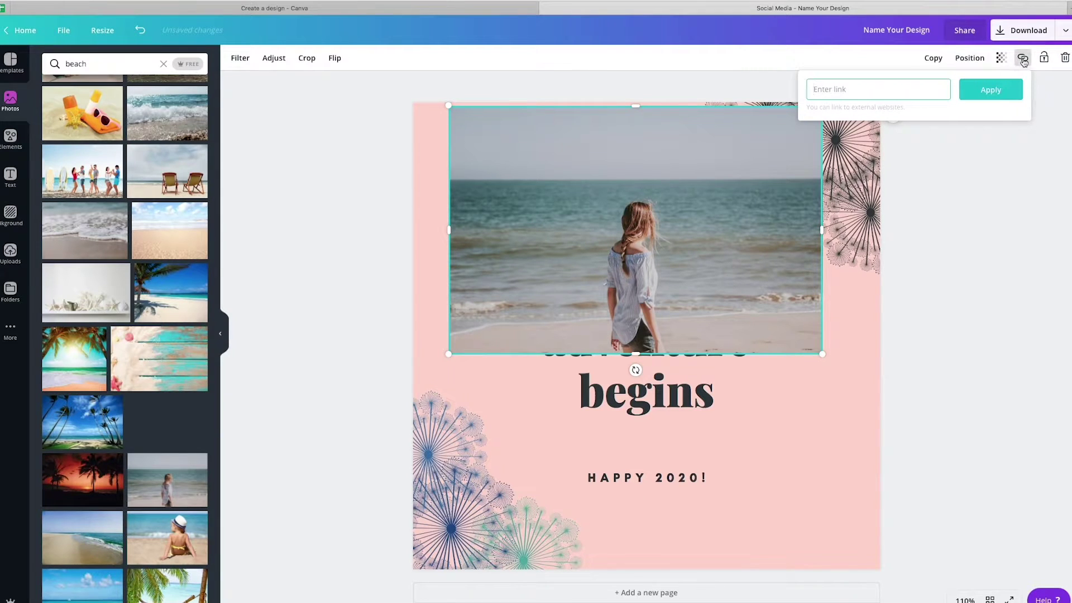
click(1044, 61)
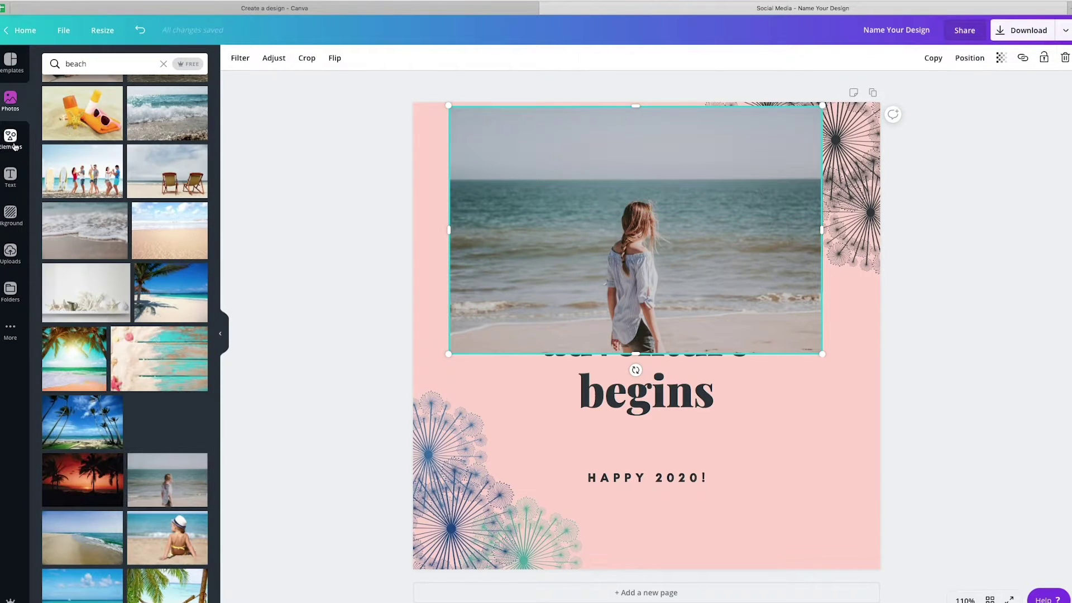
click(10, 139)
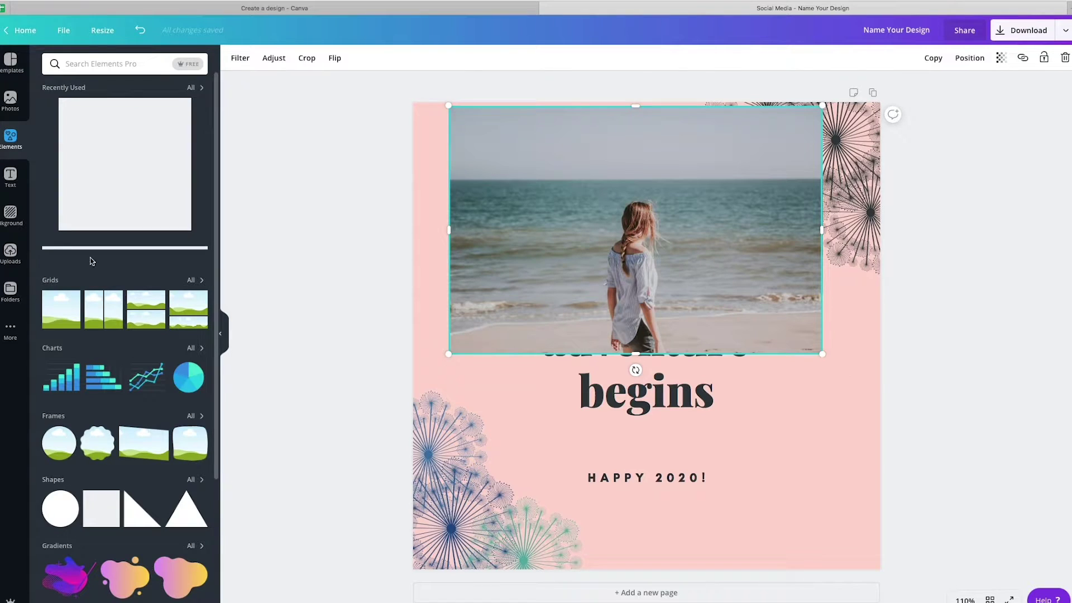
Browse the Elements categories and filter them to free elements only
scroll(98, 342, down, 7)
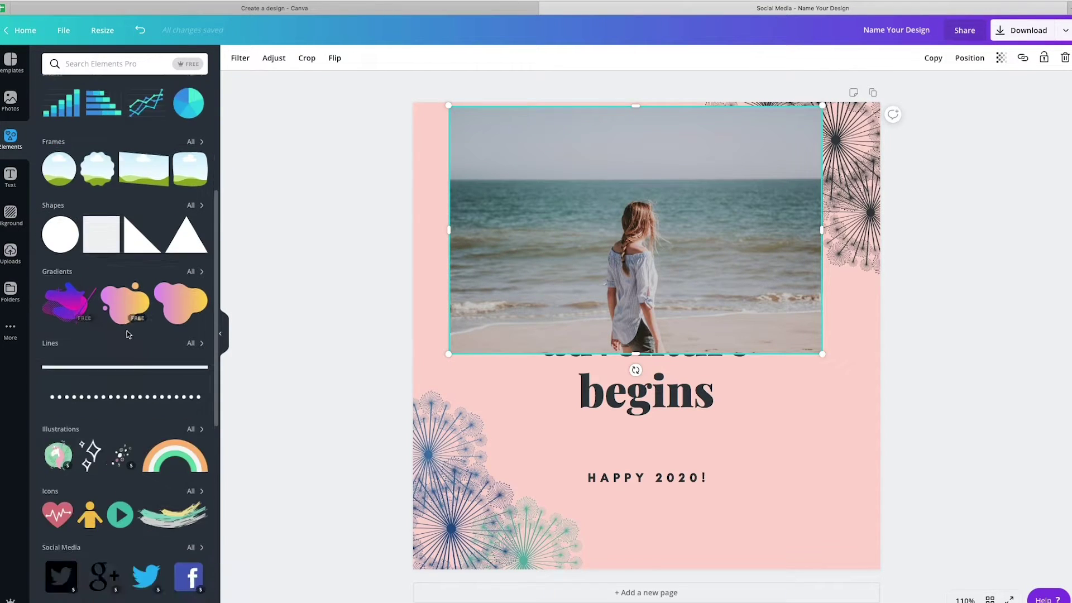
scroll(140, 335, down, 9)
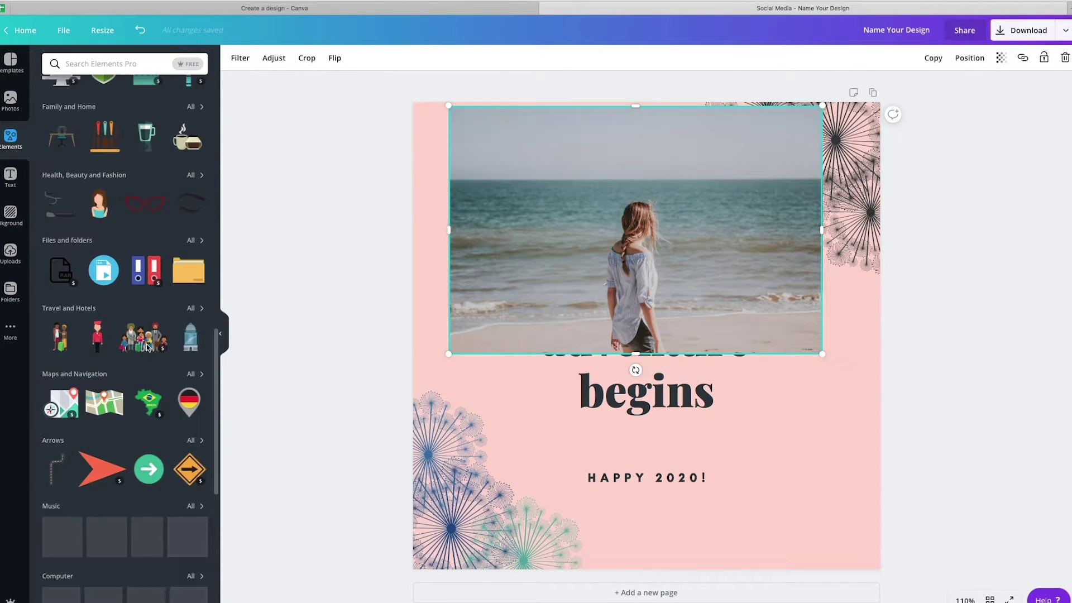
scroll(148, 349, down, 10)
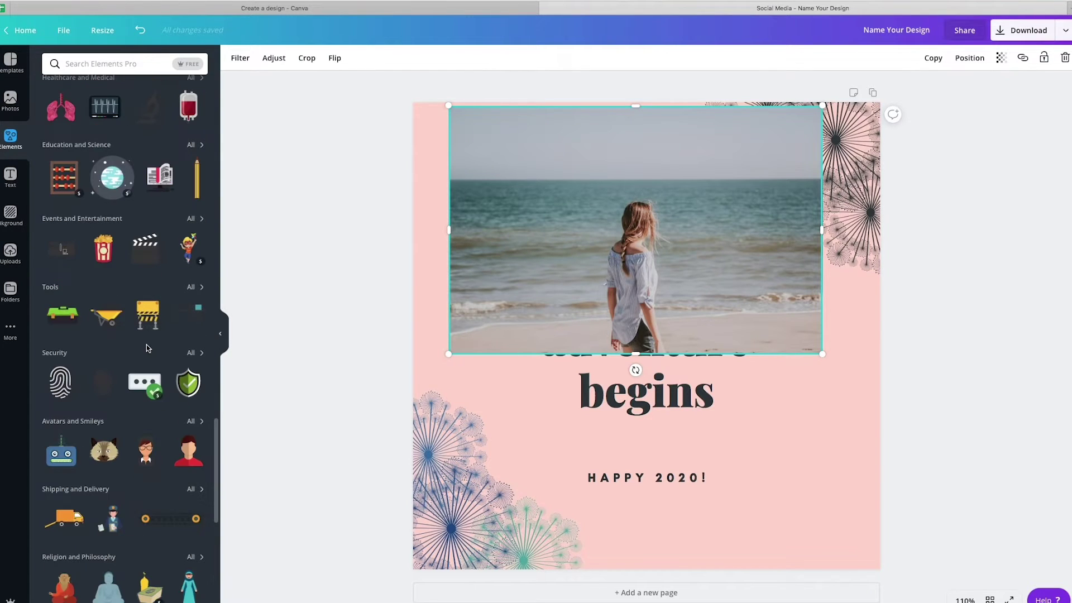
scroll(147, 343, down, 15)
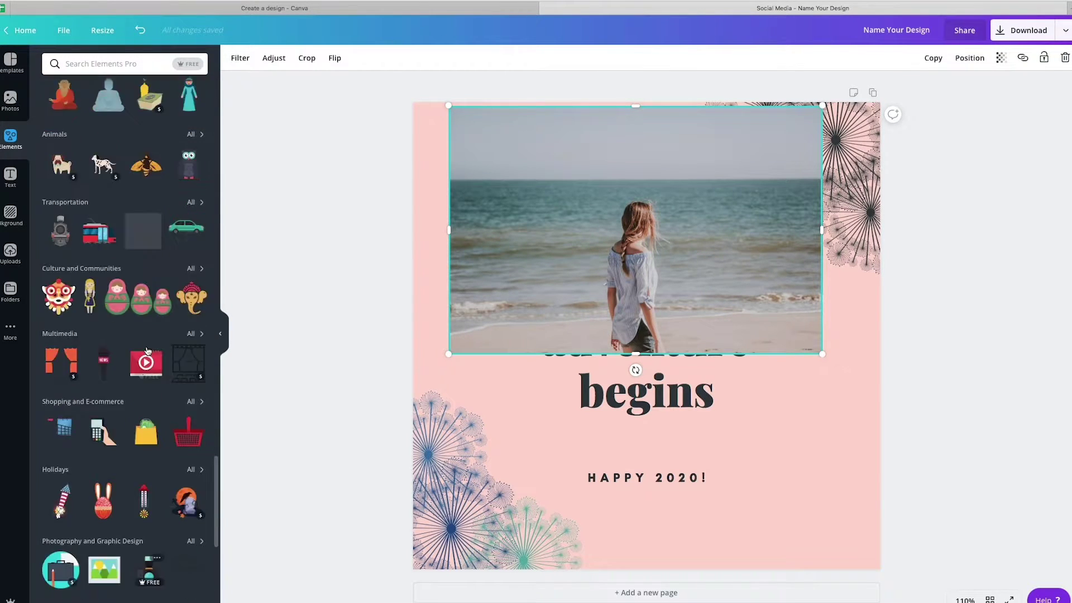
scroll(145, 332, up, 20)
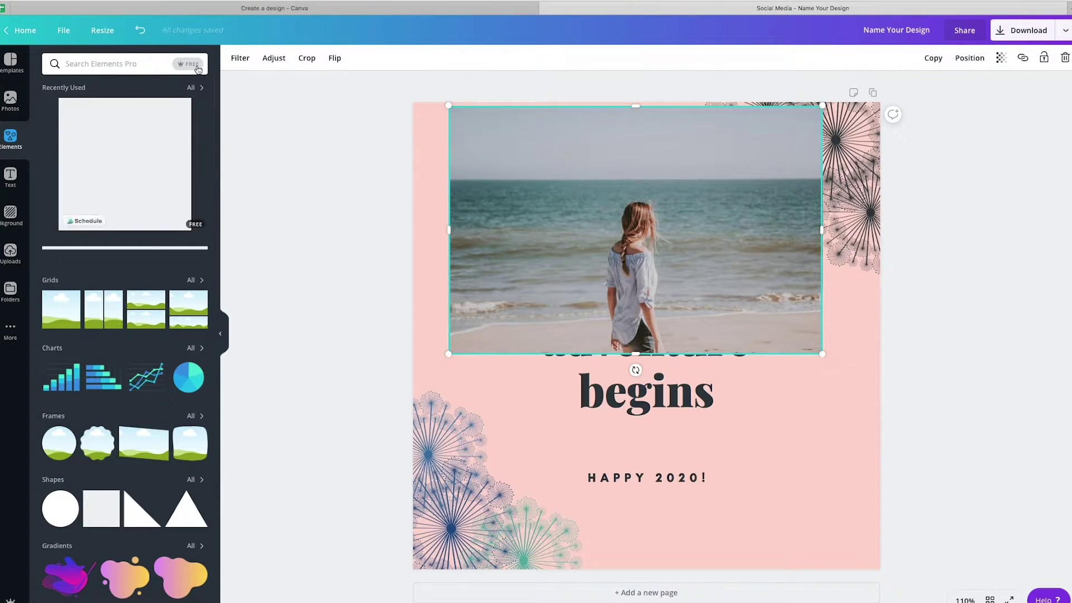
click(196, 64)
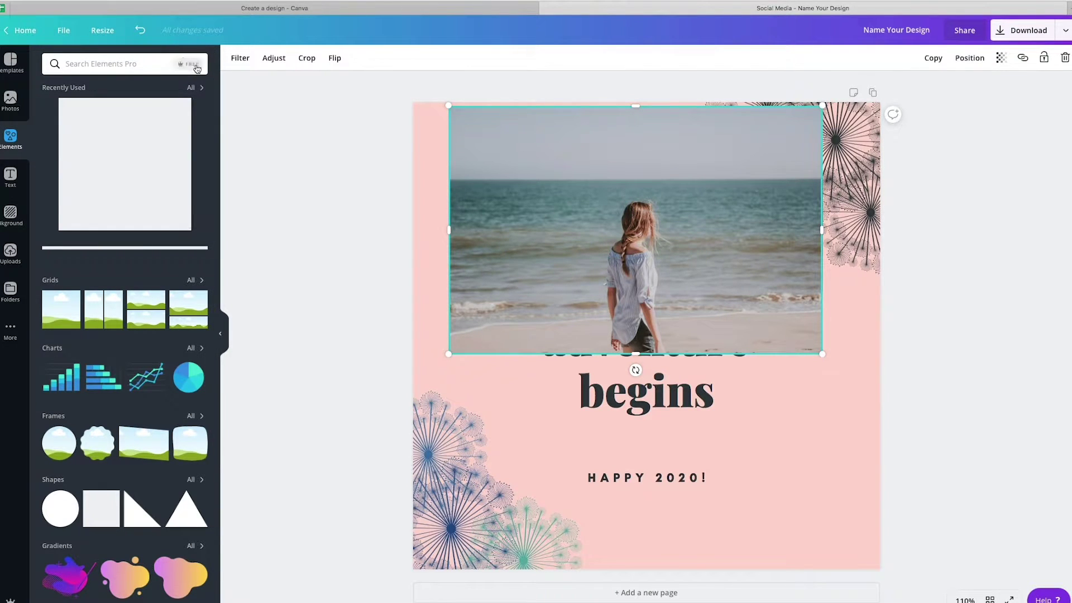
click(10, 176)
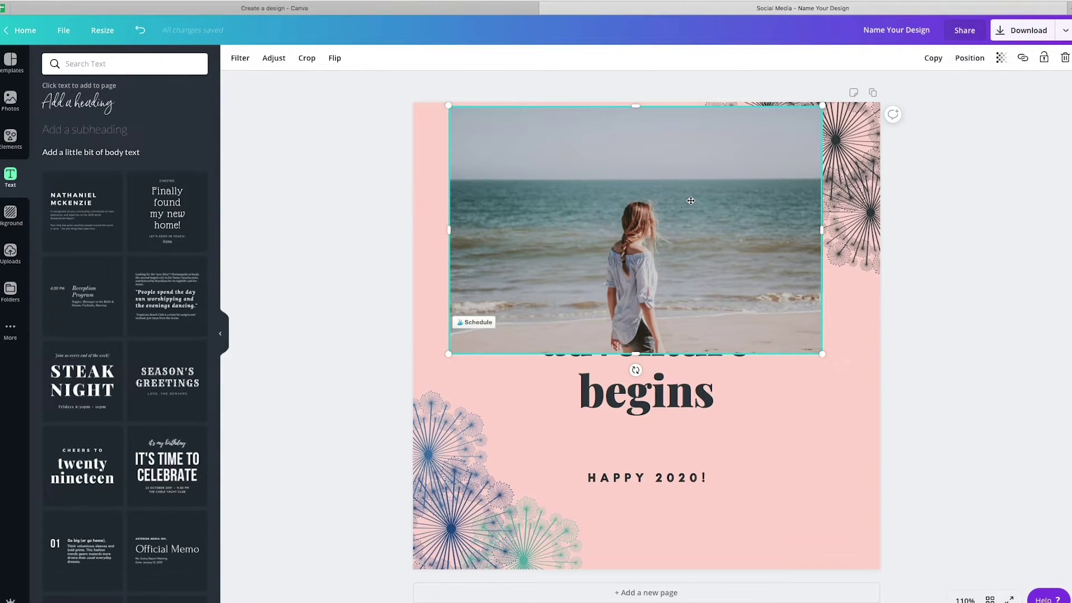
Delete the beach photo and retype the happiest text line as 'Type what you want here'
key(Delete)
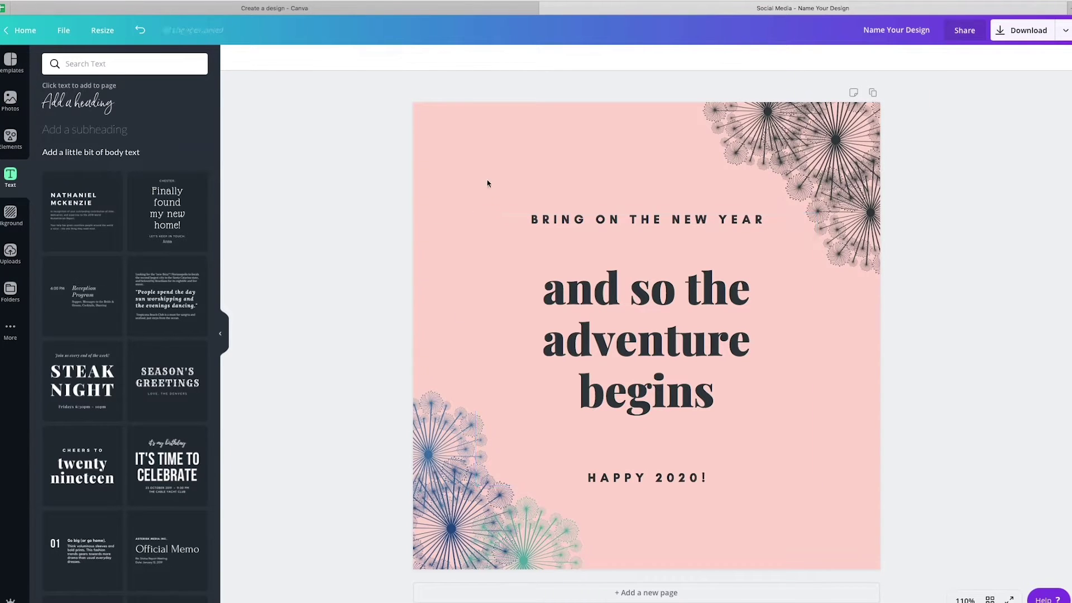
click(523, 223)
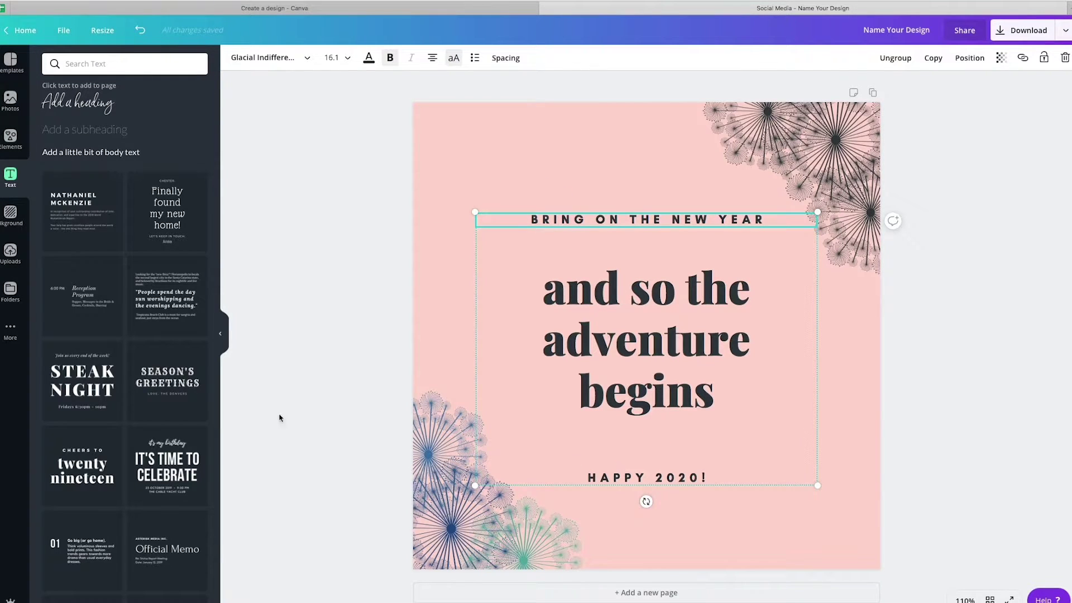
scroll(80, 353, down, 8)
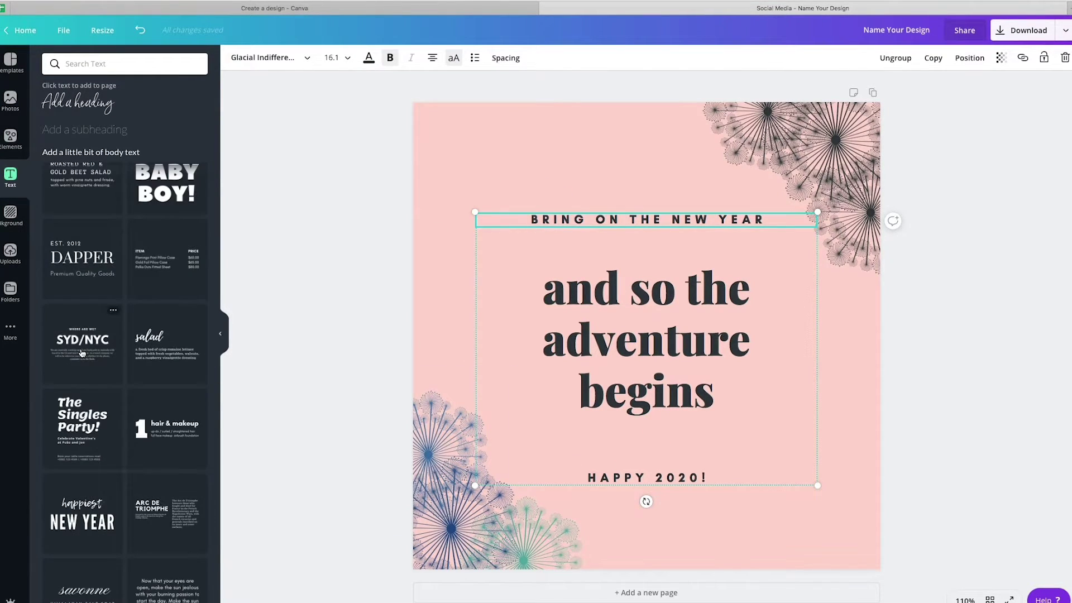
scroll(81, 352, down, 6)
scroll(80, 352, up, 2)
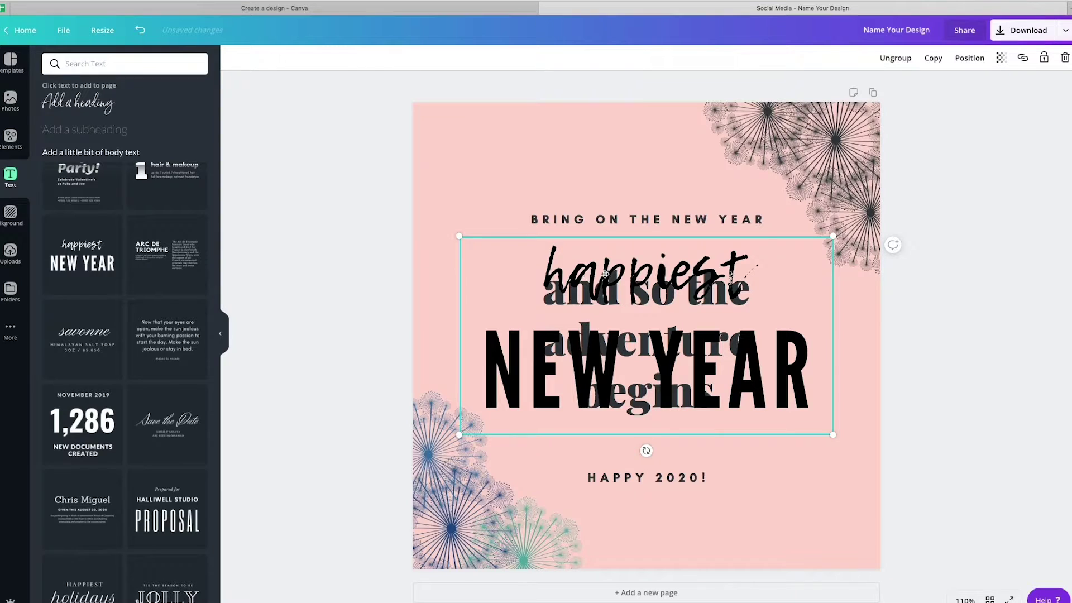
double_click(604, 273)
drag(547, 270, 806, 280)
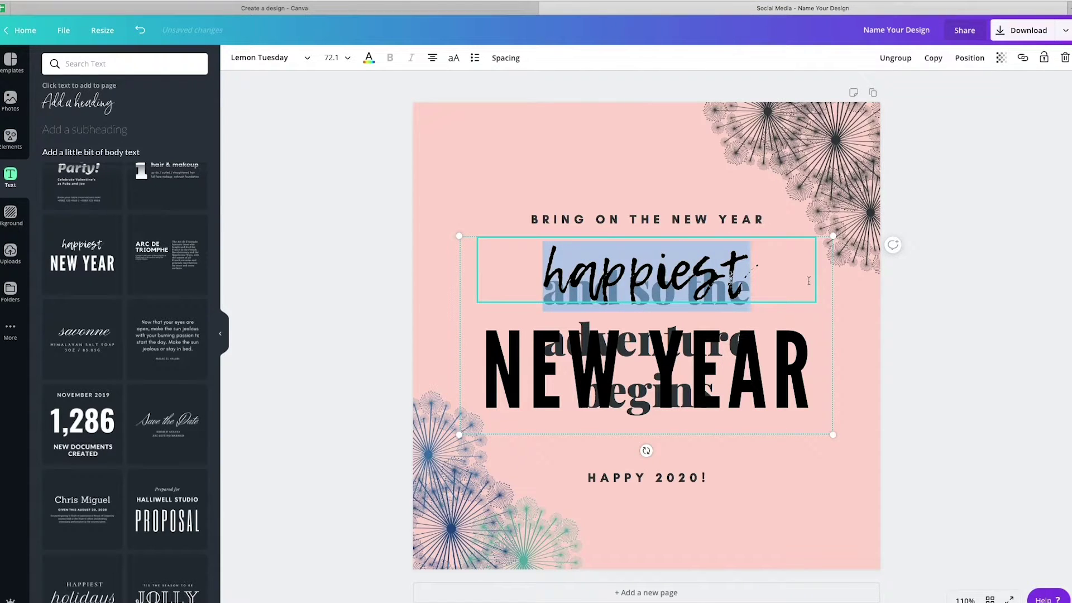
text(Type what yo)
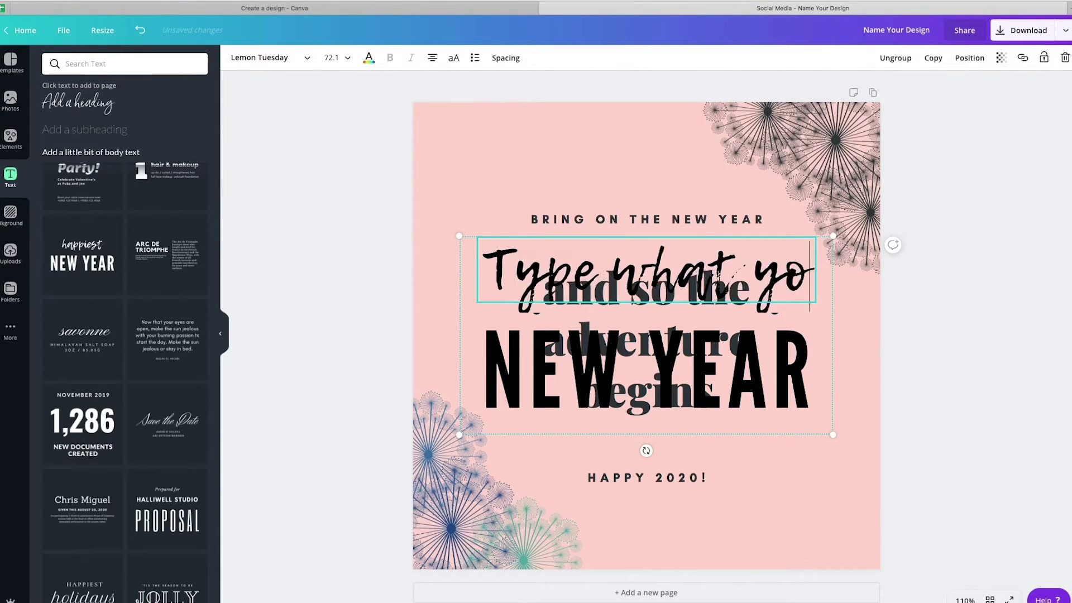
text(u want here)
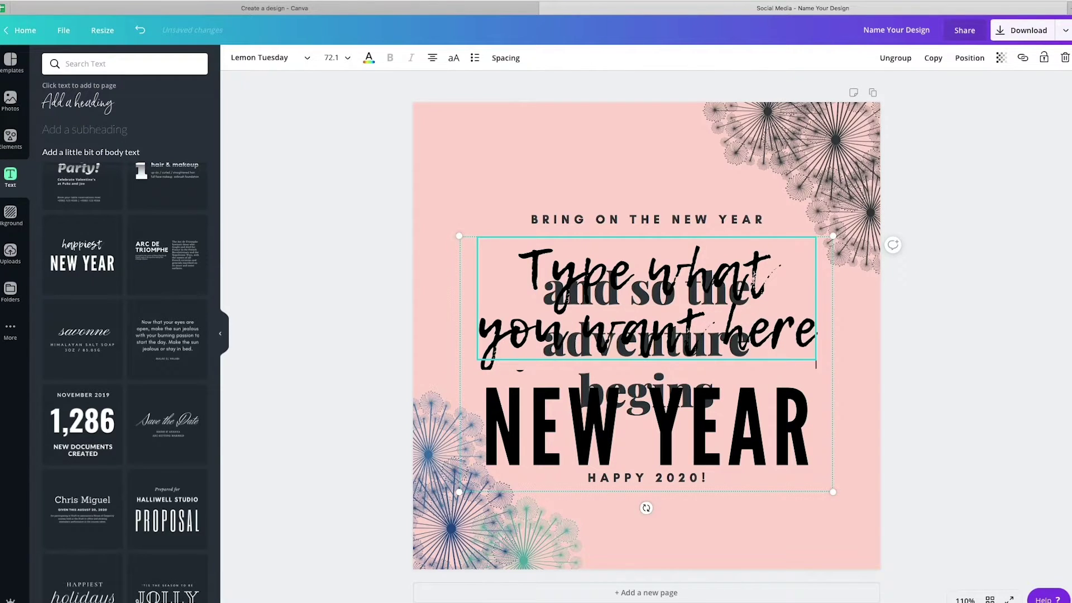
Delete the adventure quote, NEW YEAR and HAPPY 2020! lines, then add a subheading text box
key(Escape)
key(Delete)
click(647, 323)
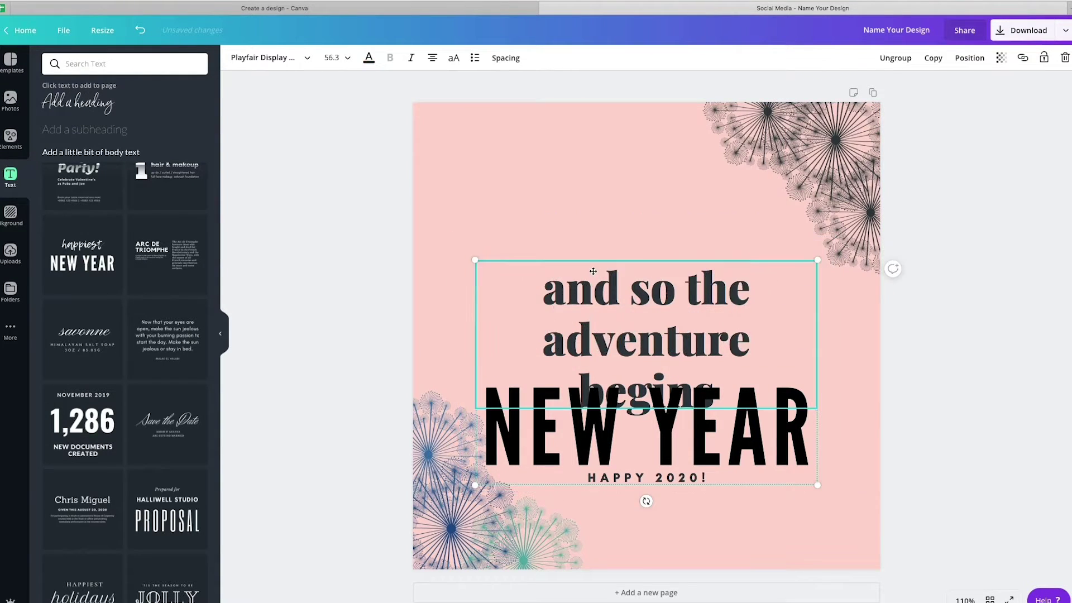
key(Delete)
click(640, 447)
key(Delete)
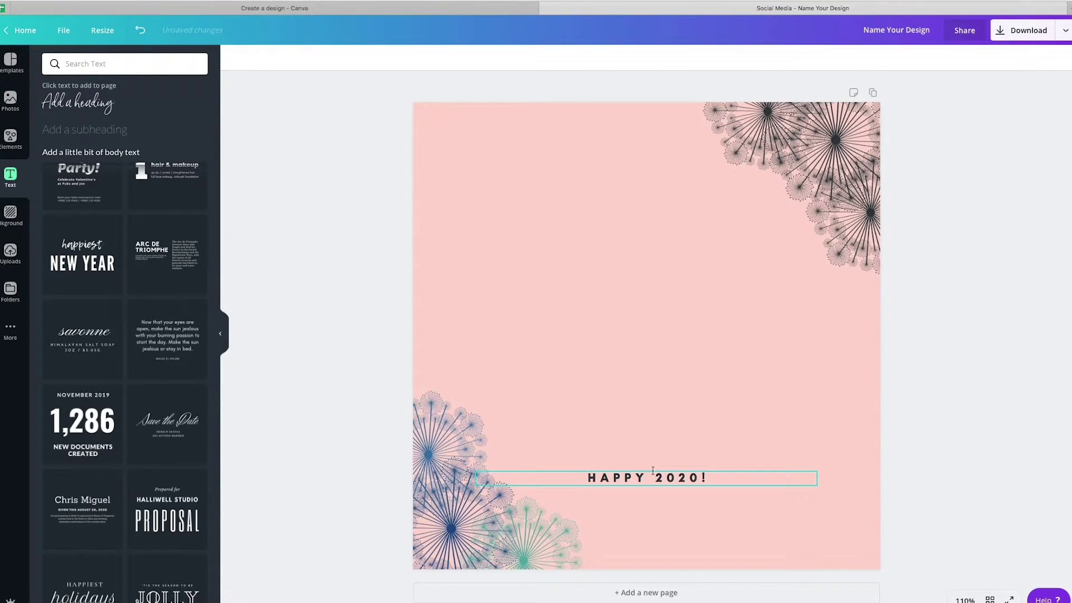
click(646, 474)
key(Delete)
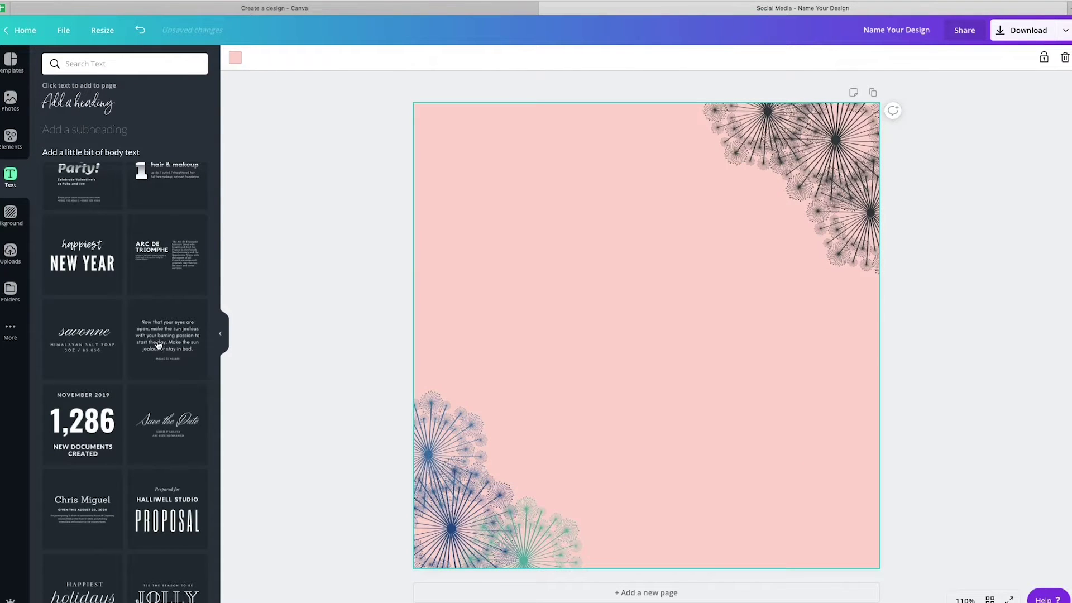
scroll(159, 344, up, 1)
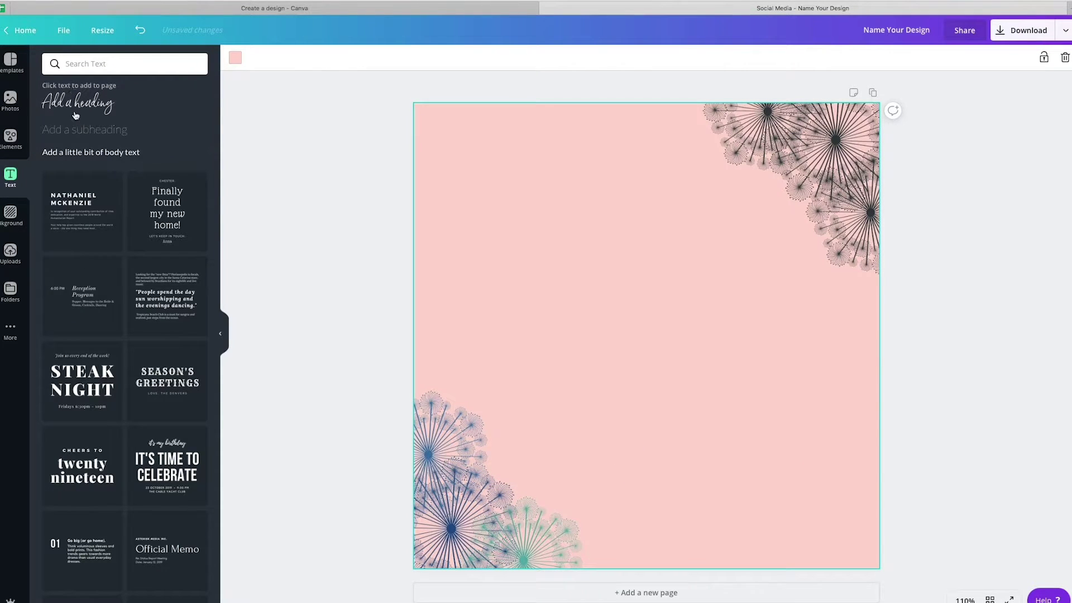
click(74, 132)
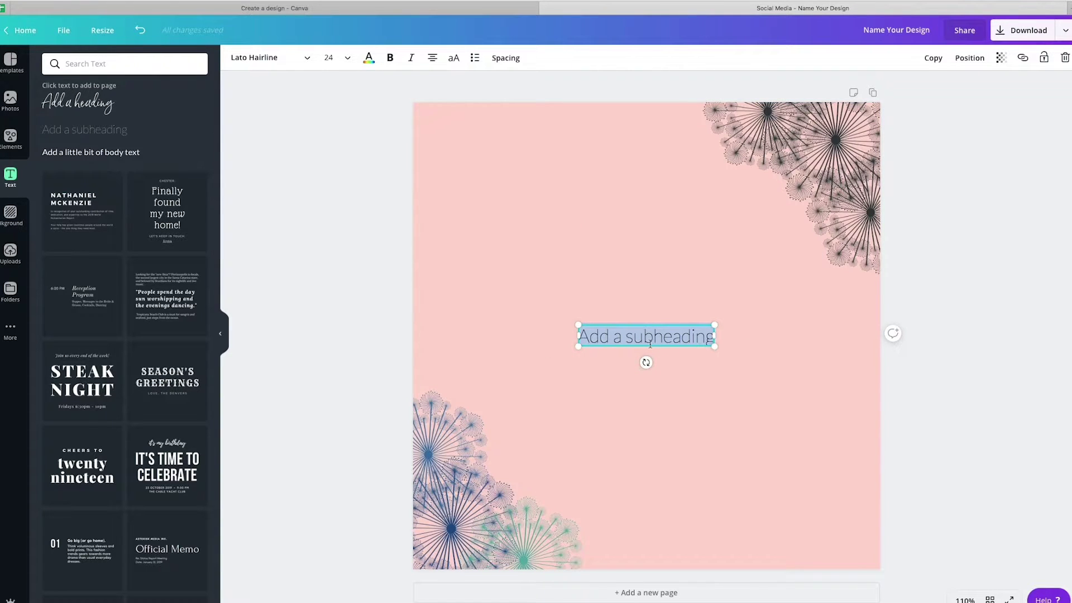
Enter 'Your Text Here' in Lato Hairline at size 24
text(Your)
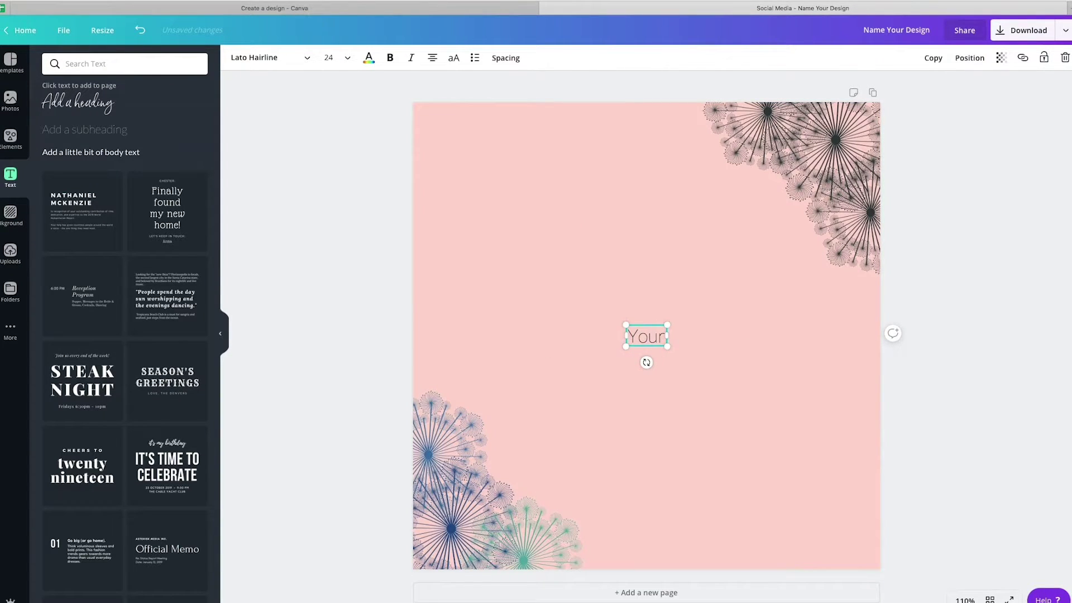
text( Text Here)
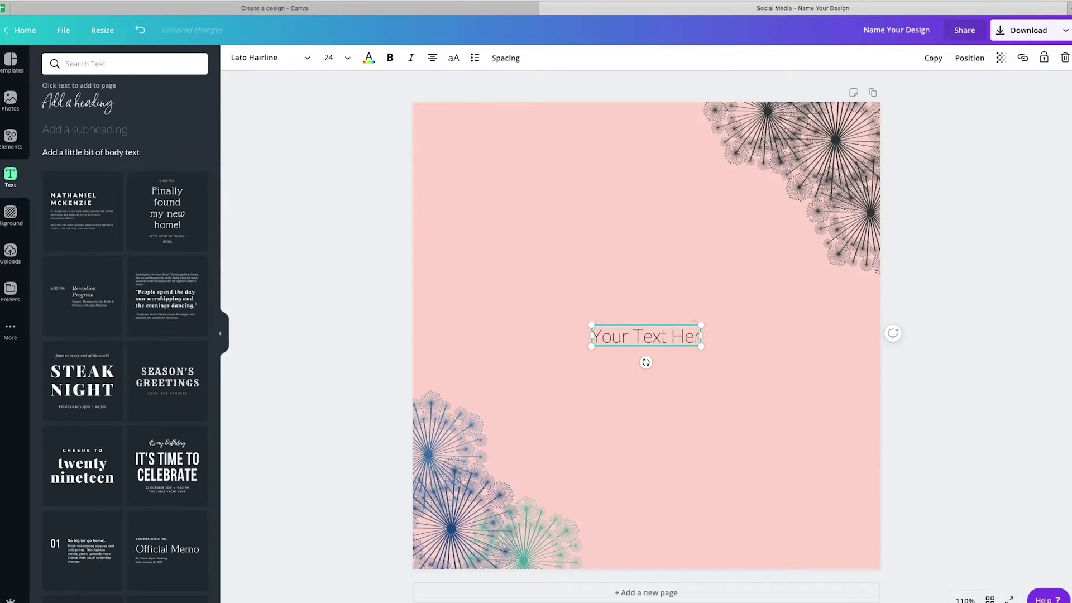
click(278, 58)
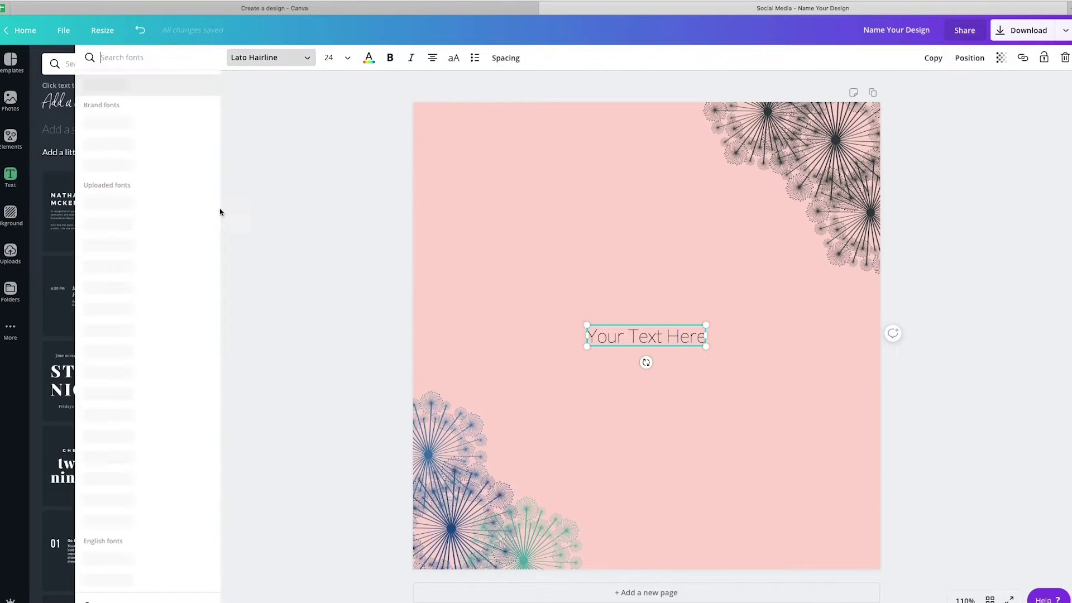
scroll(114, 240, down, 2)
scroll(114, 240, down, 5)
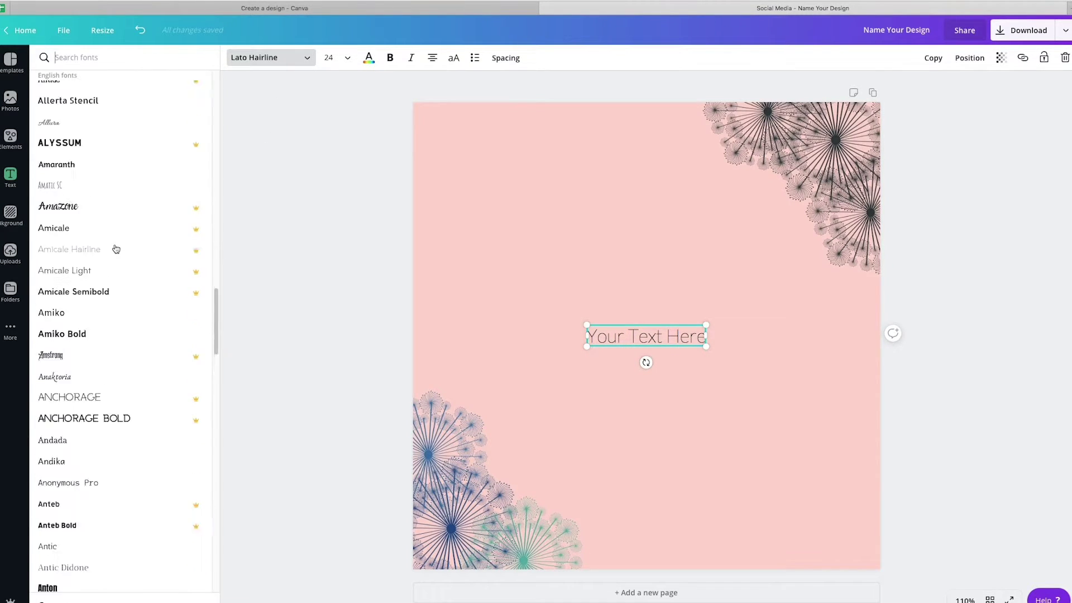
click(345, 58)
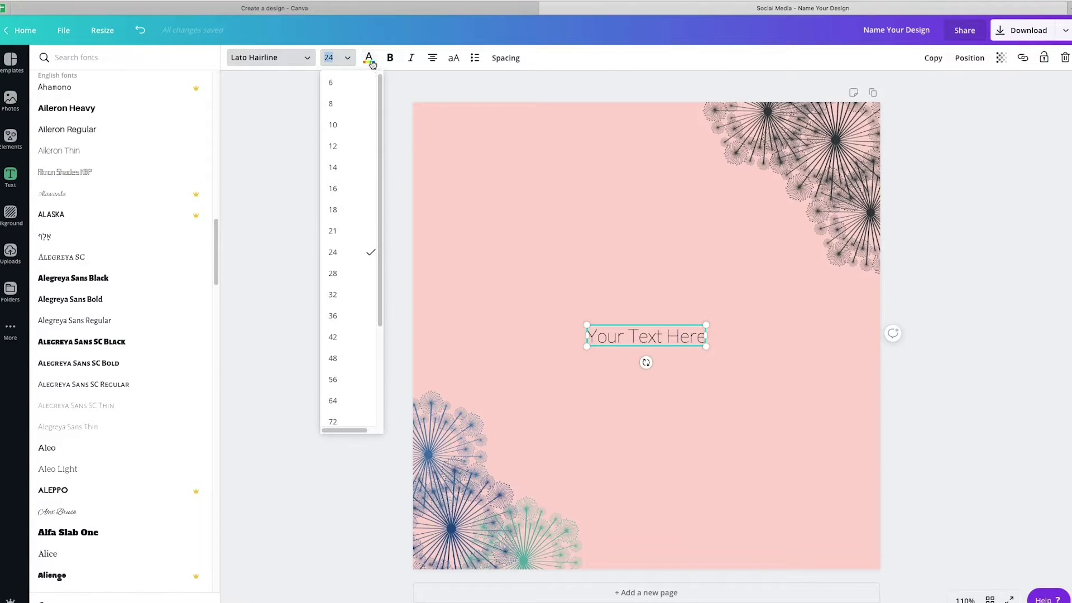
click(370, 60)
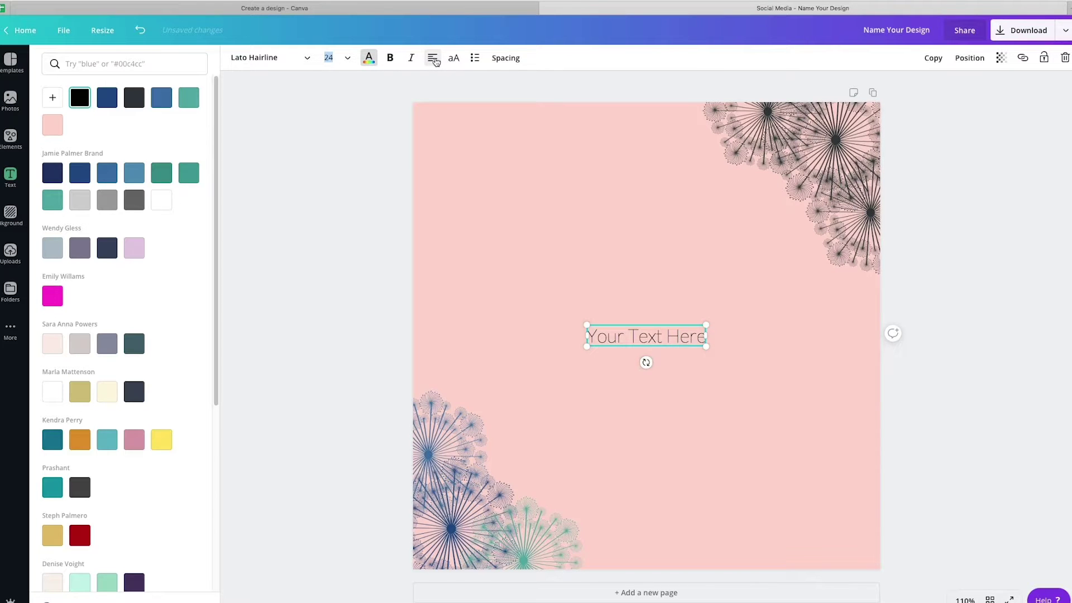
click(454, 59)
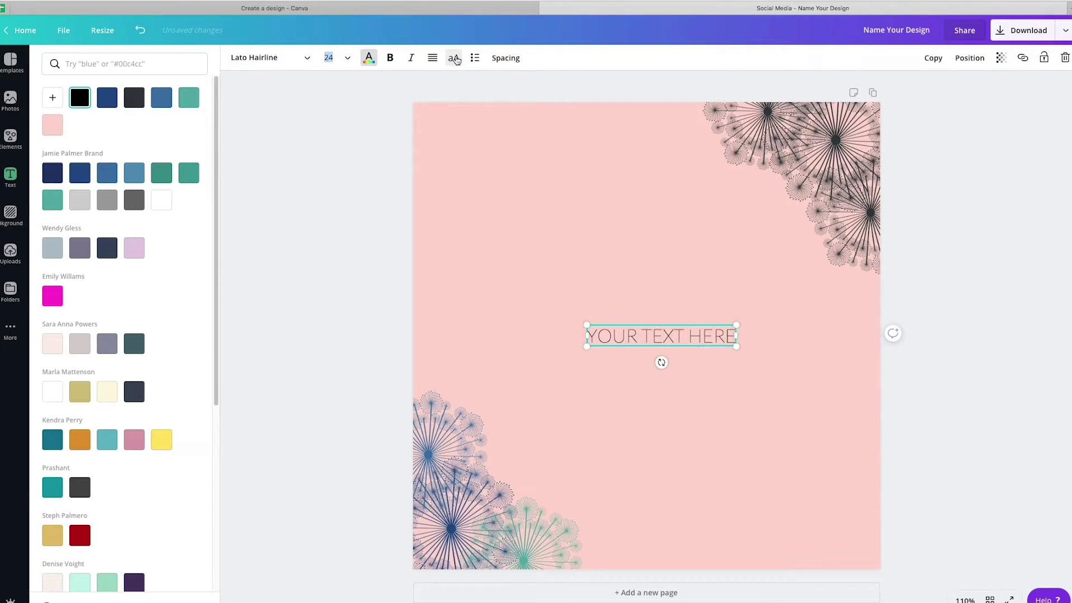
click(453, 63)
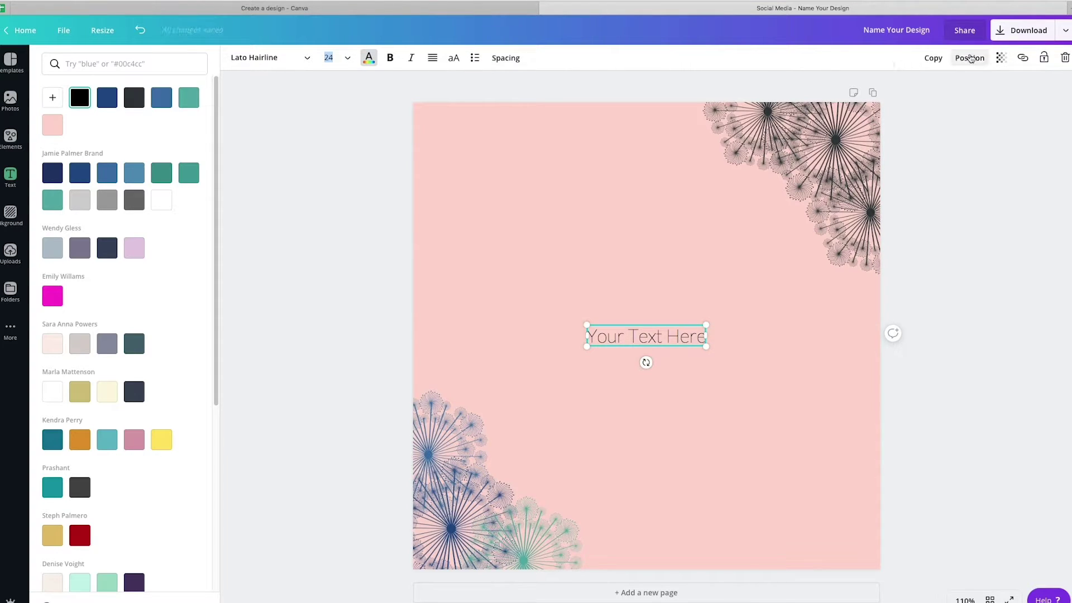
Duplicate the 'Your Text Here' line and place the copy just below the original
key(ctrl+d)
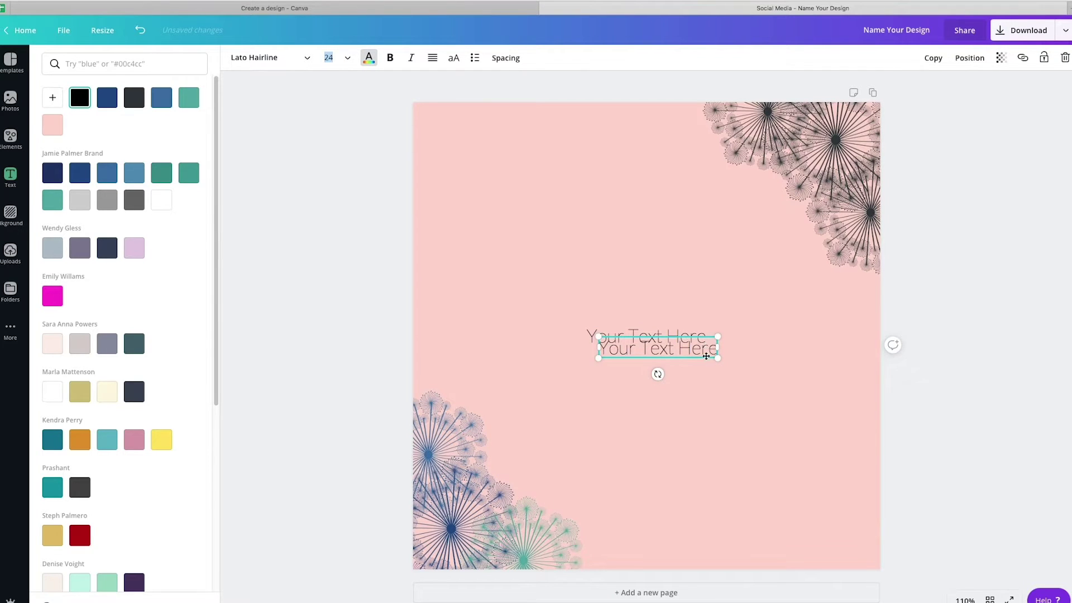
mouse_move(706, 356)
mouse_down()
mouse_move(705, 402)
mouse_move(708, 375)
mouse_up()
click(780, 366)
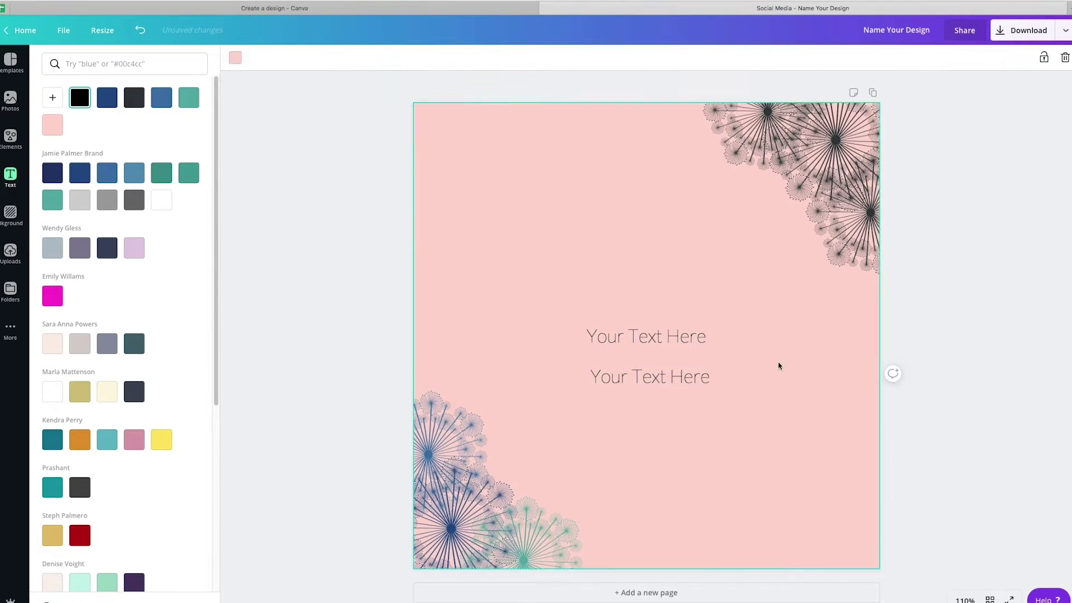
click(621, 377)
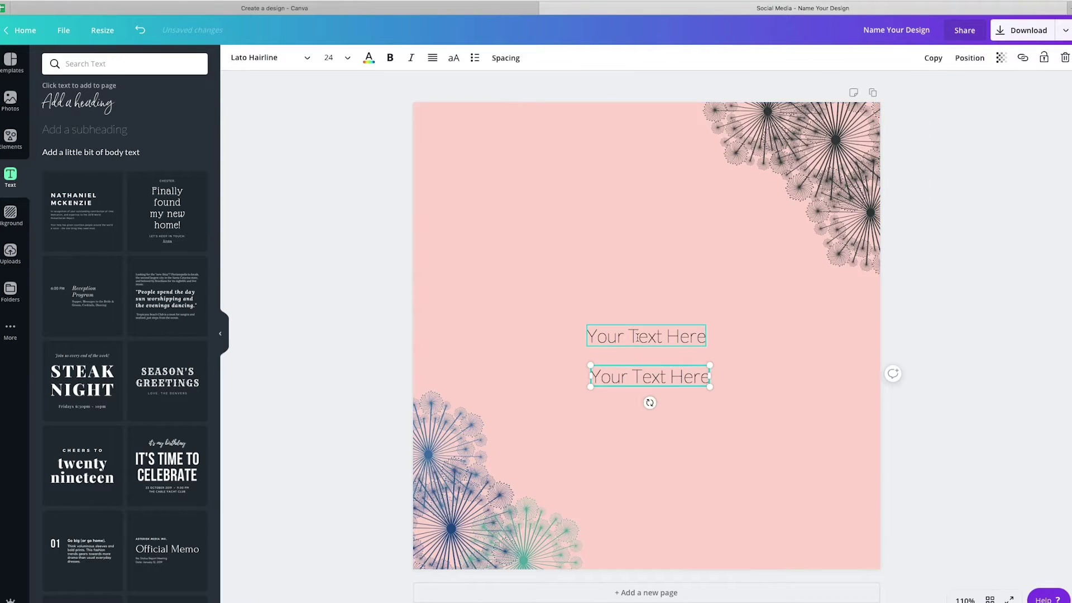
click(11, 217)
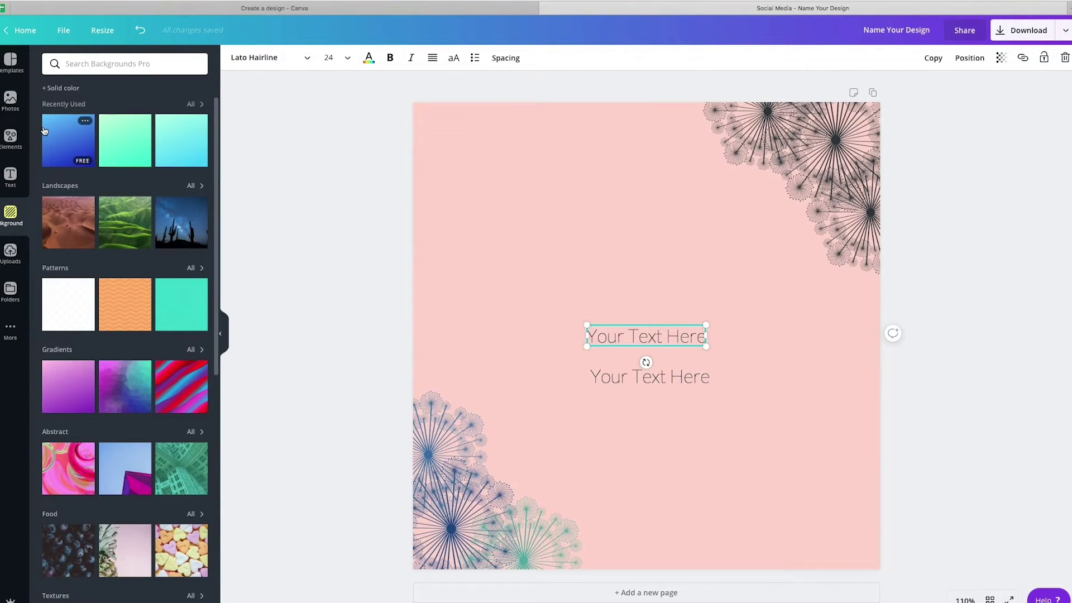
Apply the mint-green gradient from Recently Used as the page background
scroll(125, 142, down, 10)
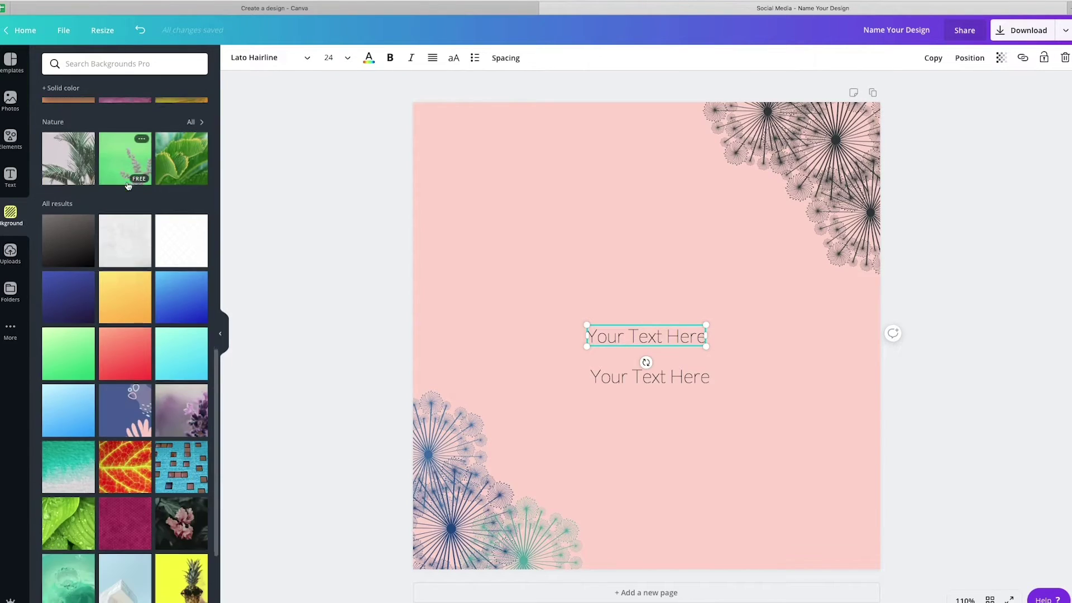
scroll(128, 186, down, 7)
scroll(130, 190, up, 15)
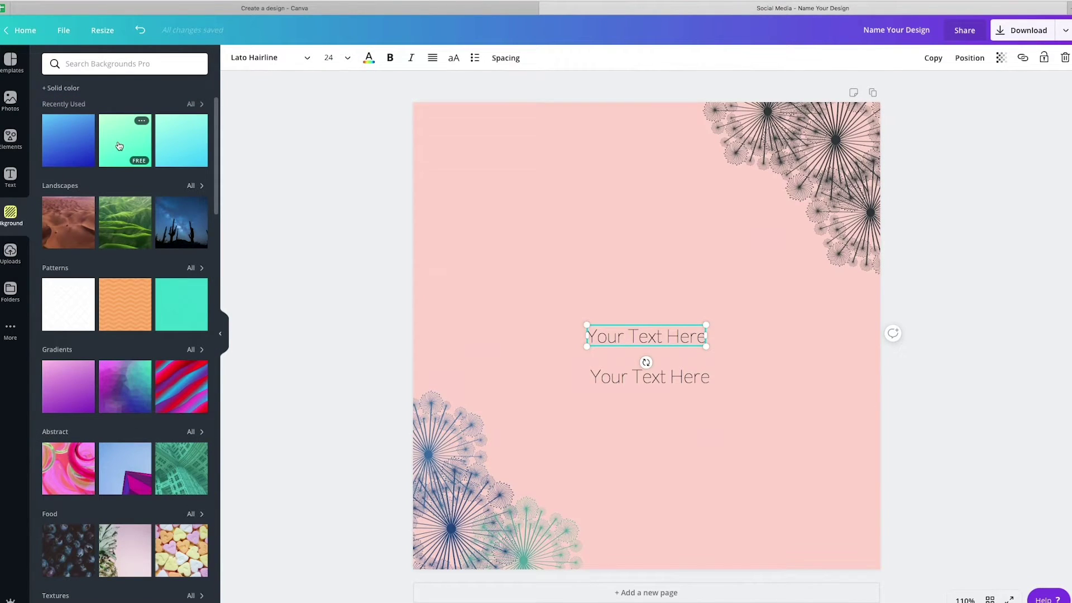
click(119, 146)
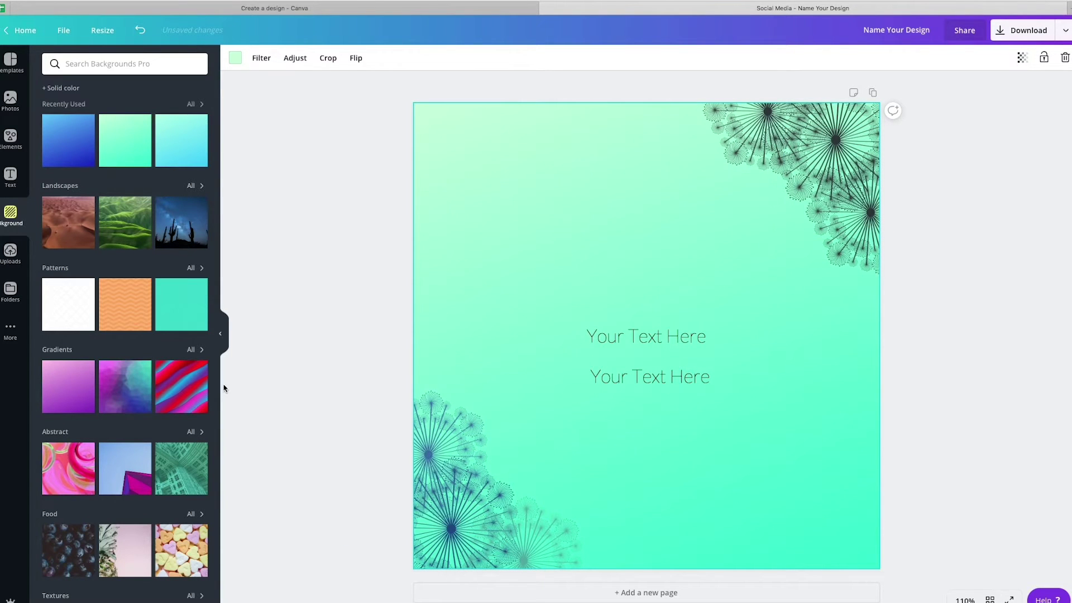
Upload the first photo from the Dropbox JPEG folder and place the café photo on the page
click(11, 263)
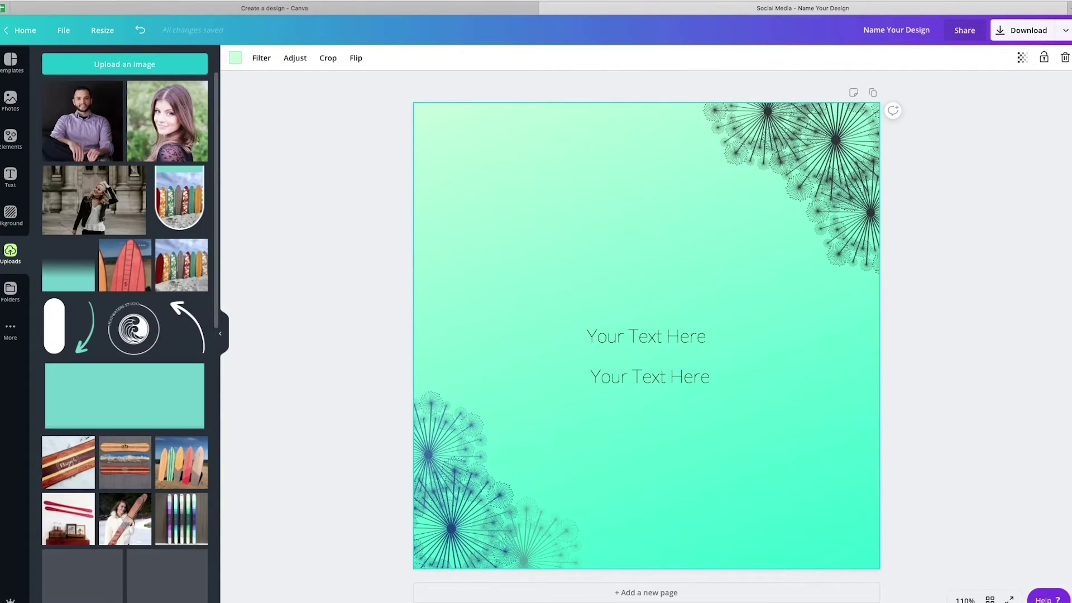
click(125, 65)
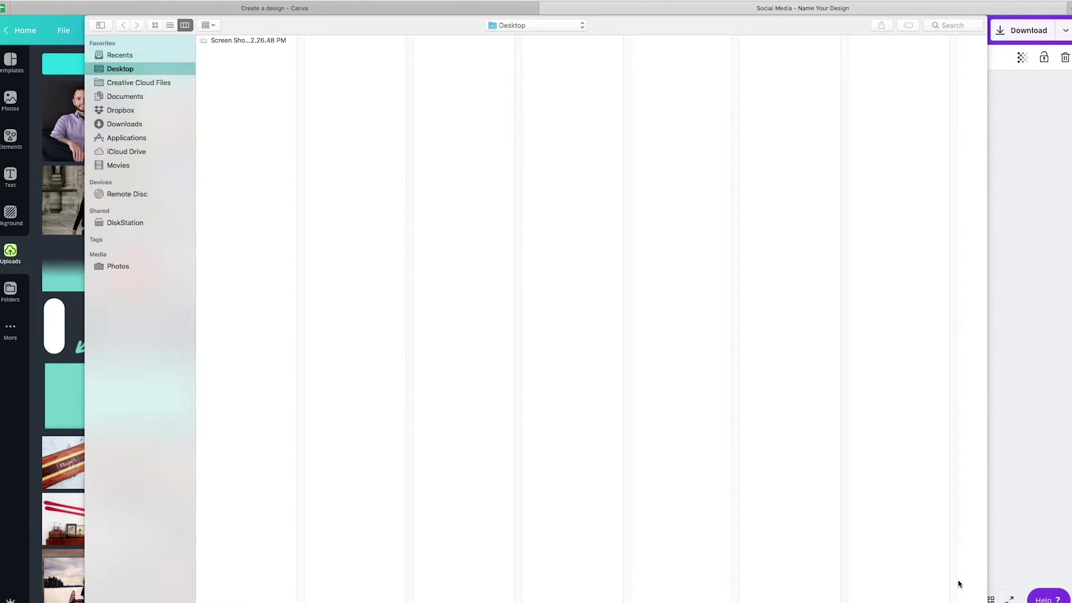
click(120, 110)
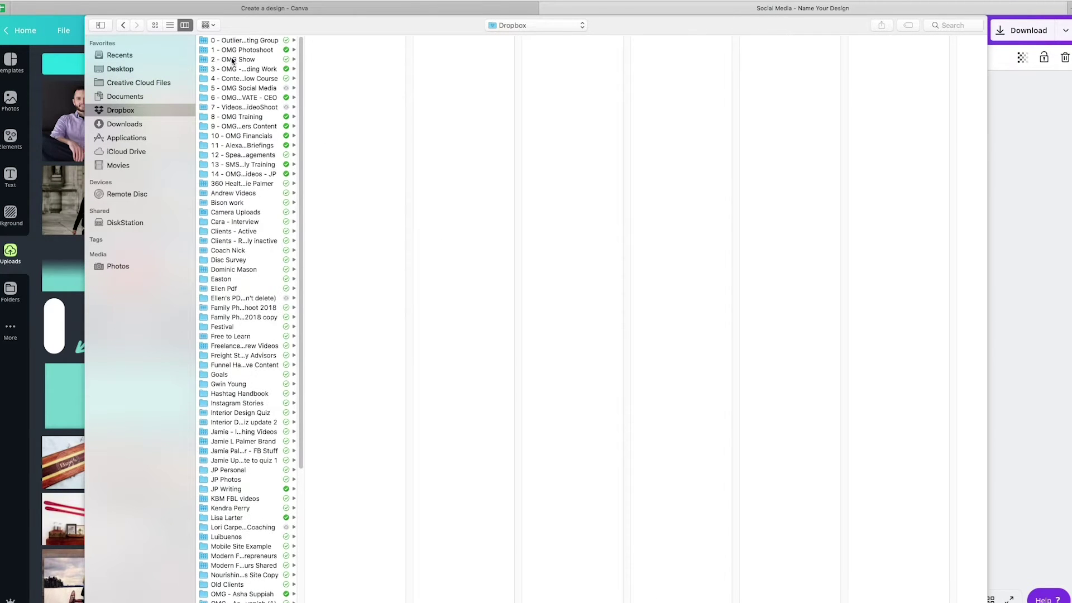
click(233, 59)
click(266, 50)
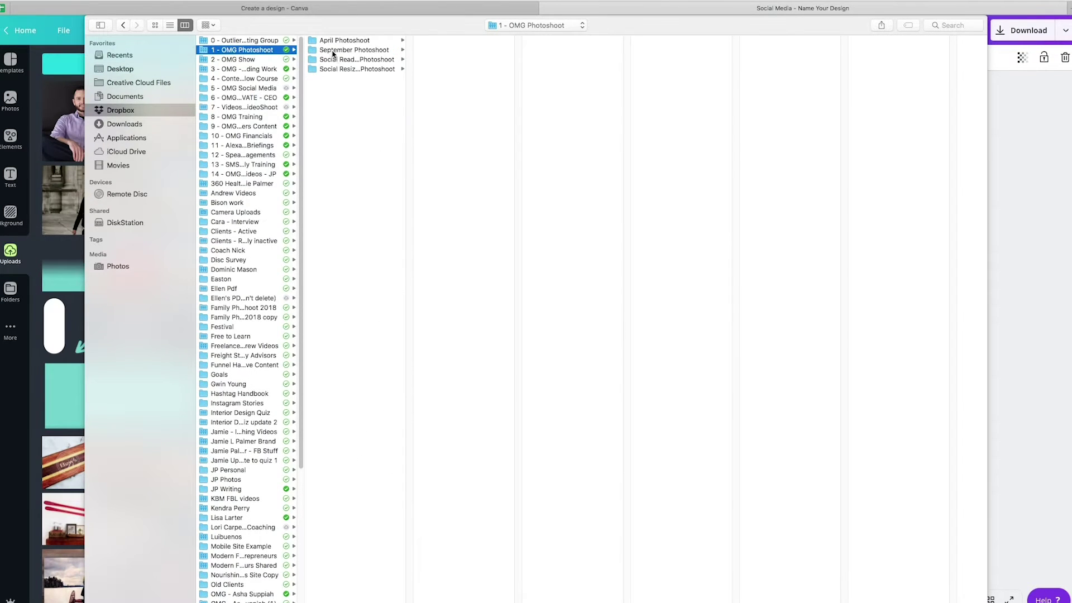
click(342, 60)
click(428, 42)
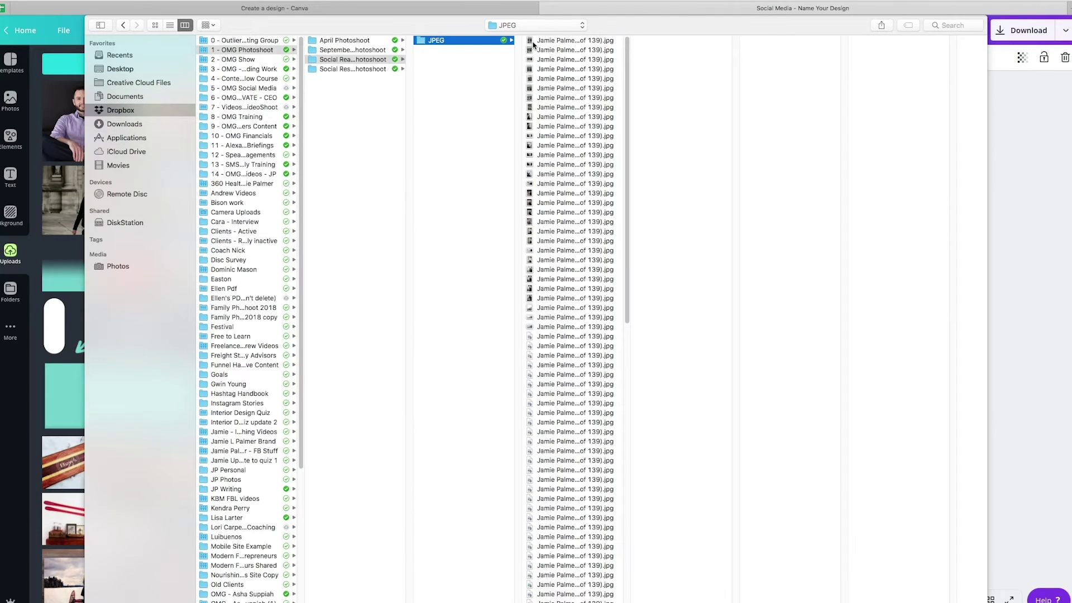
click(531, 41)
key(Return)
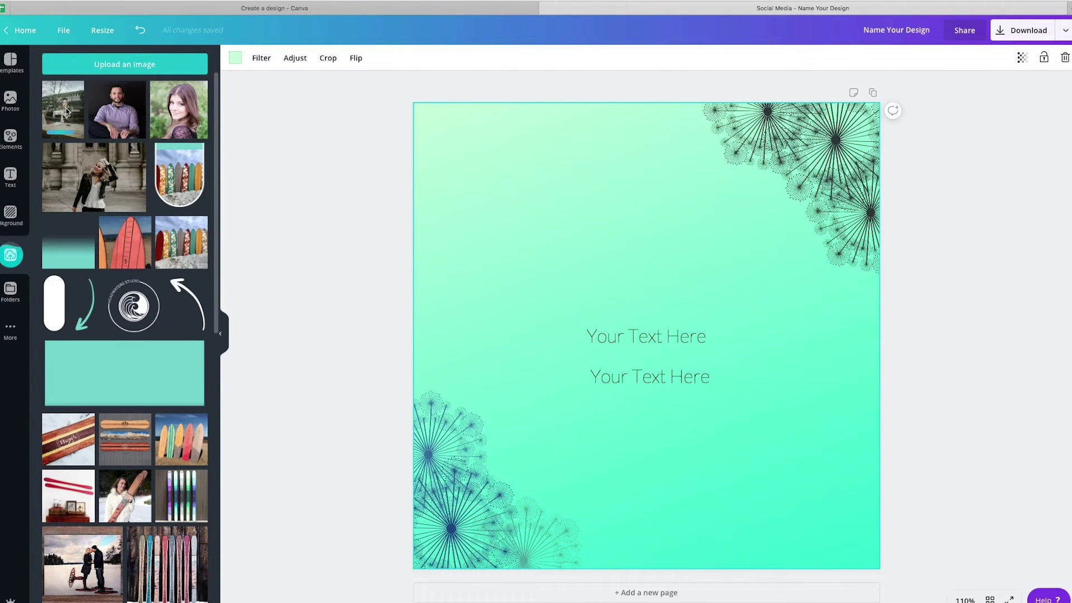
click(66, 111)
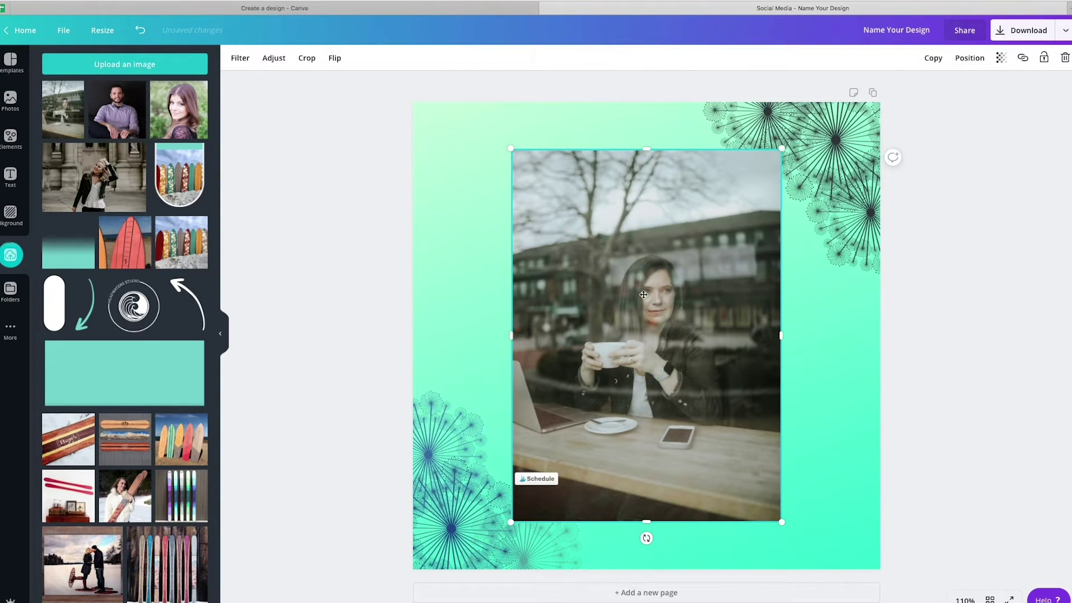
Browse Folders and More, then clear the Quote Social Graphic template search to view all categories
click(10, 290)
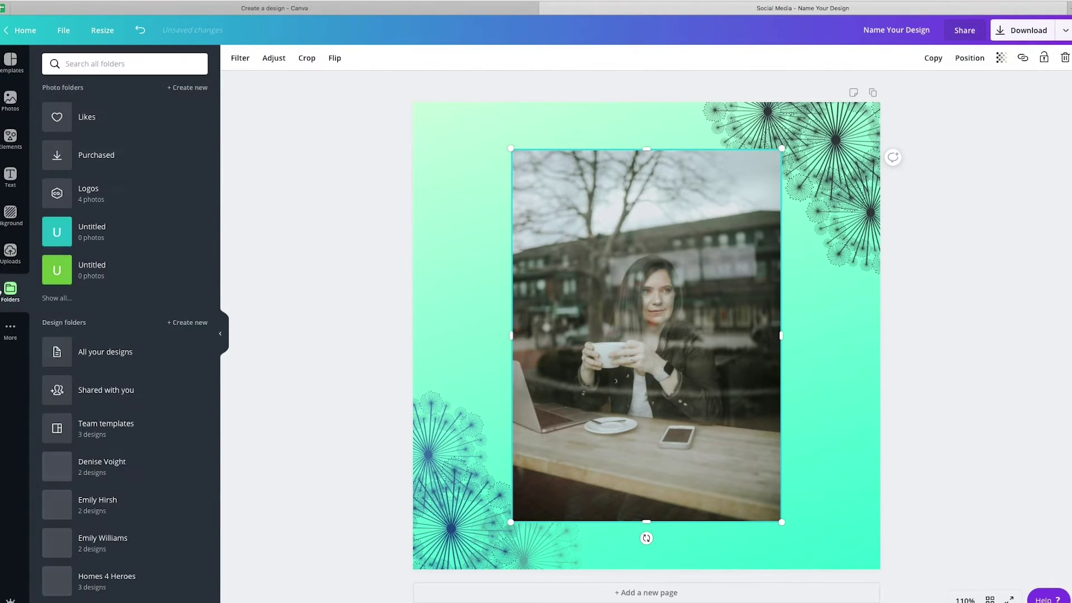
click(10, 331)
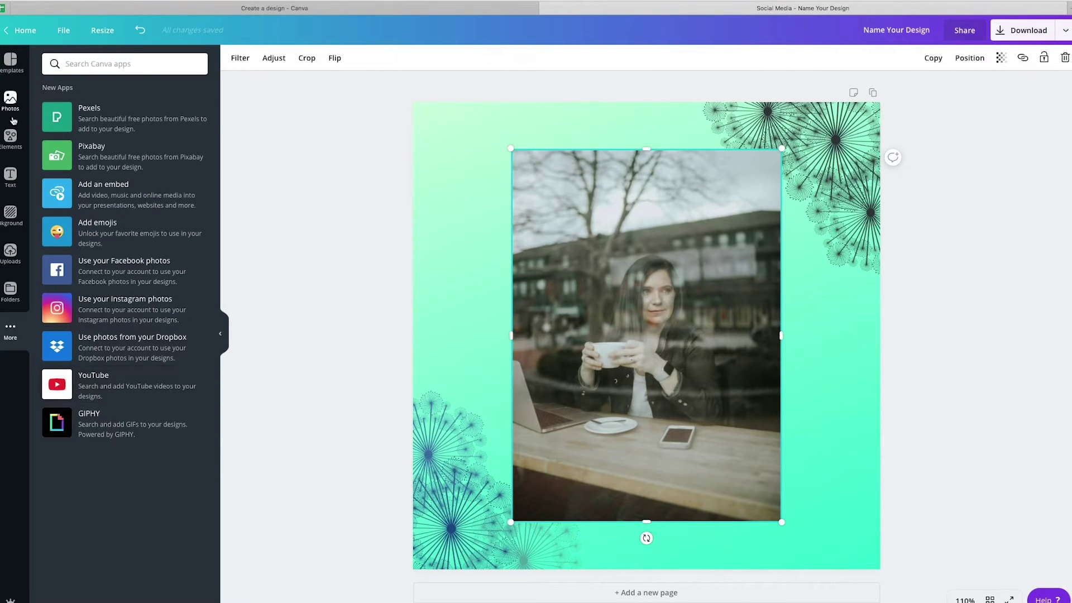
click(12, 60)
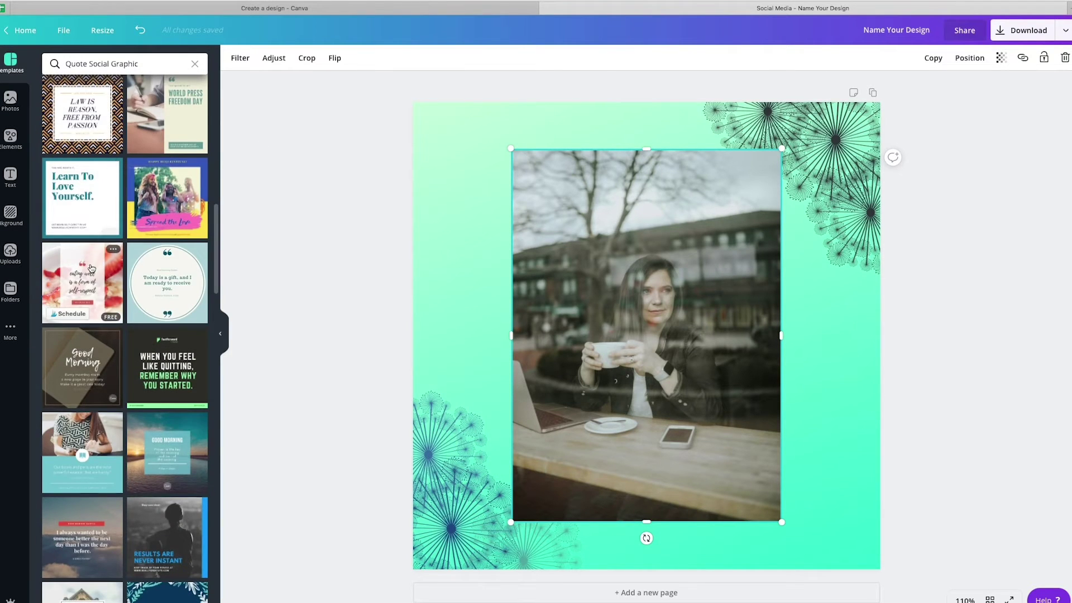
click(194, 65)
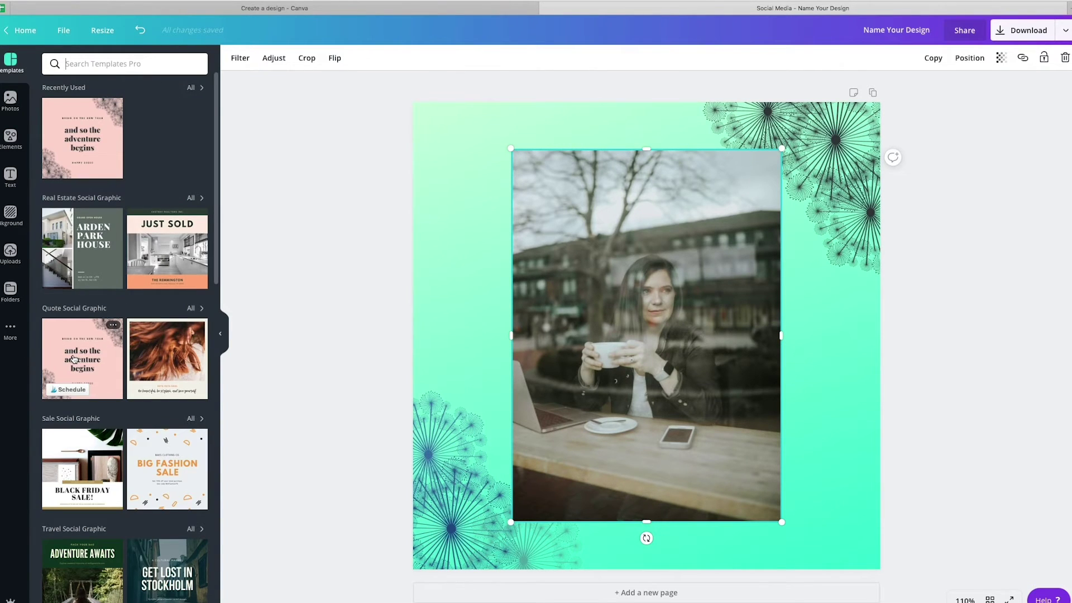
scroll(73, 359, down, 5)
scroll(73, 360, down, 3)
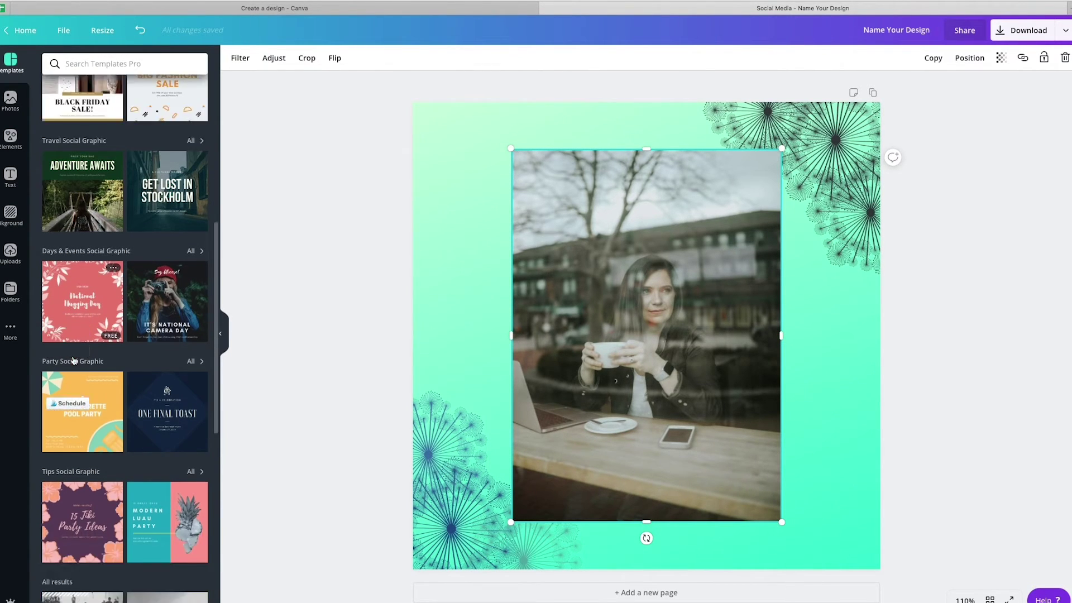
scroll(123, 383, down, 1)
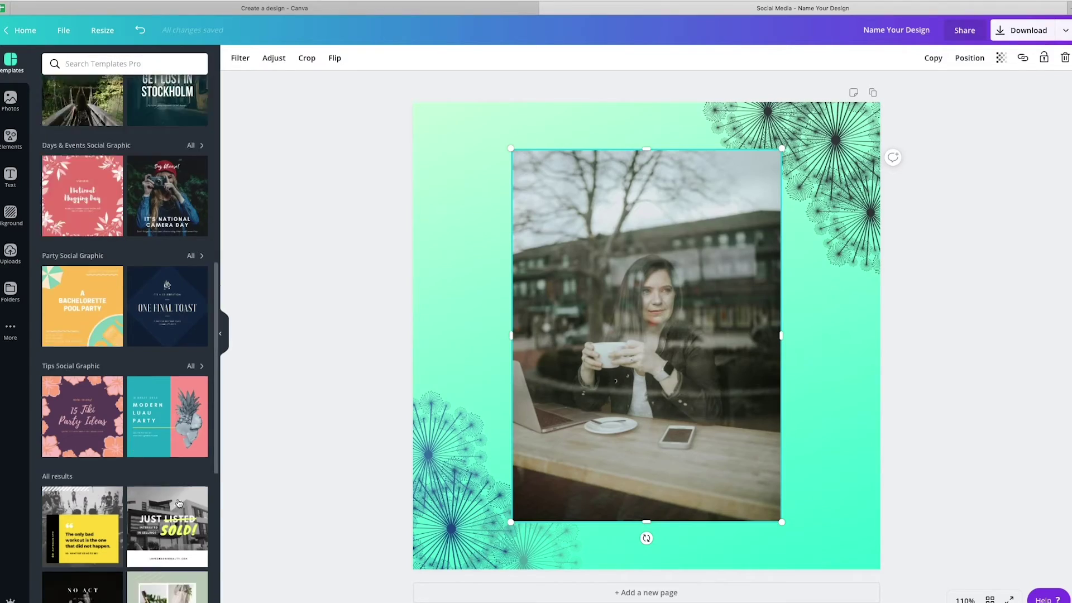